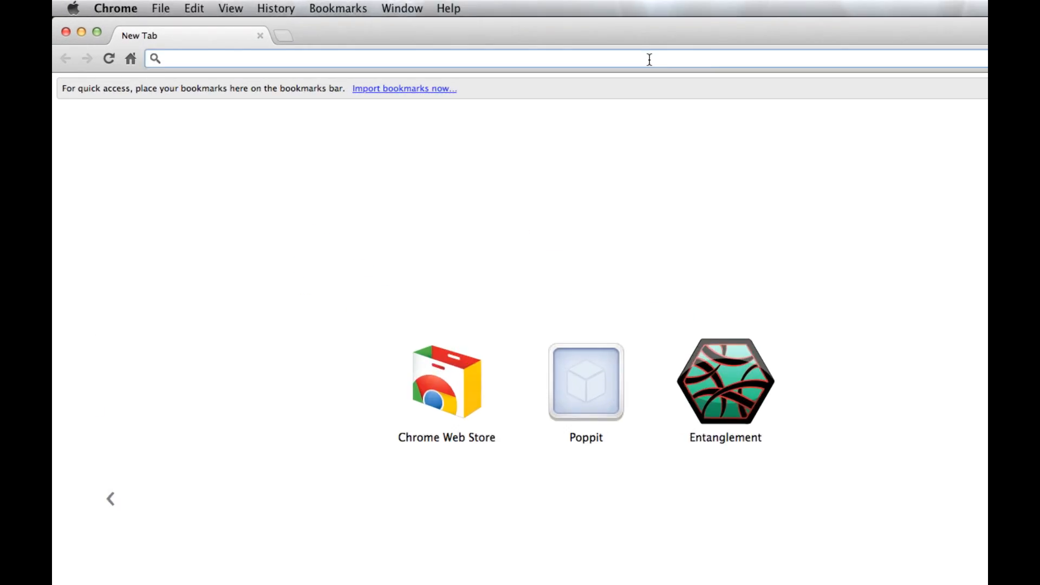
type("http://")
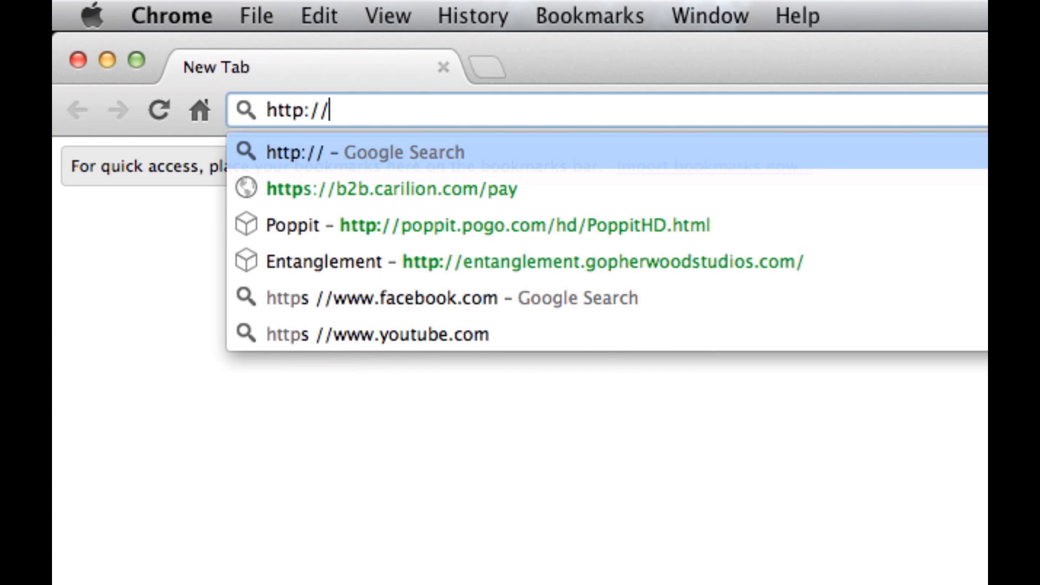
type("dev.b")
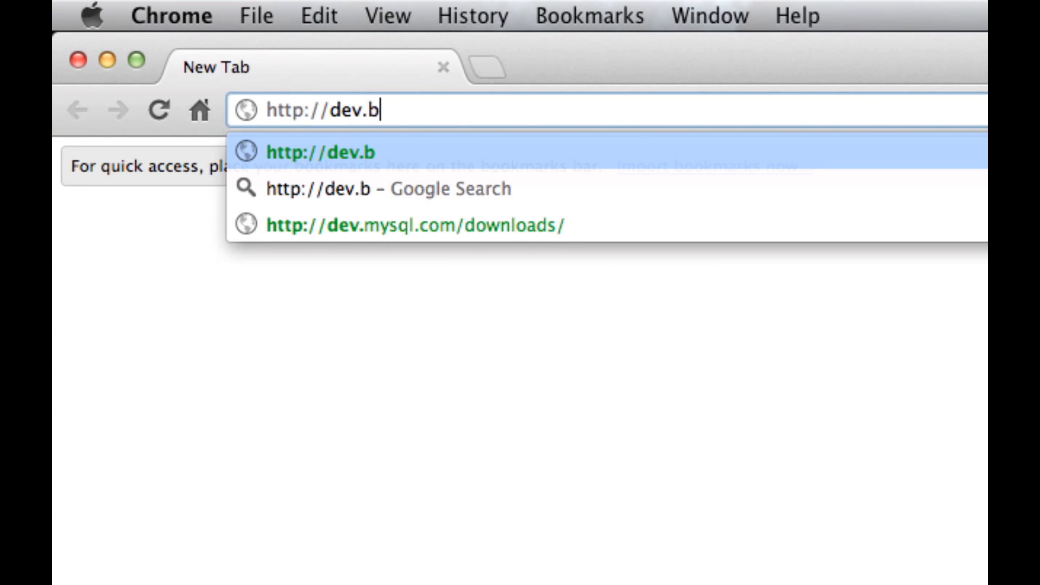
type("ukkit.org")
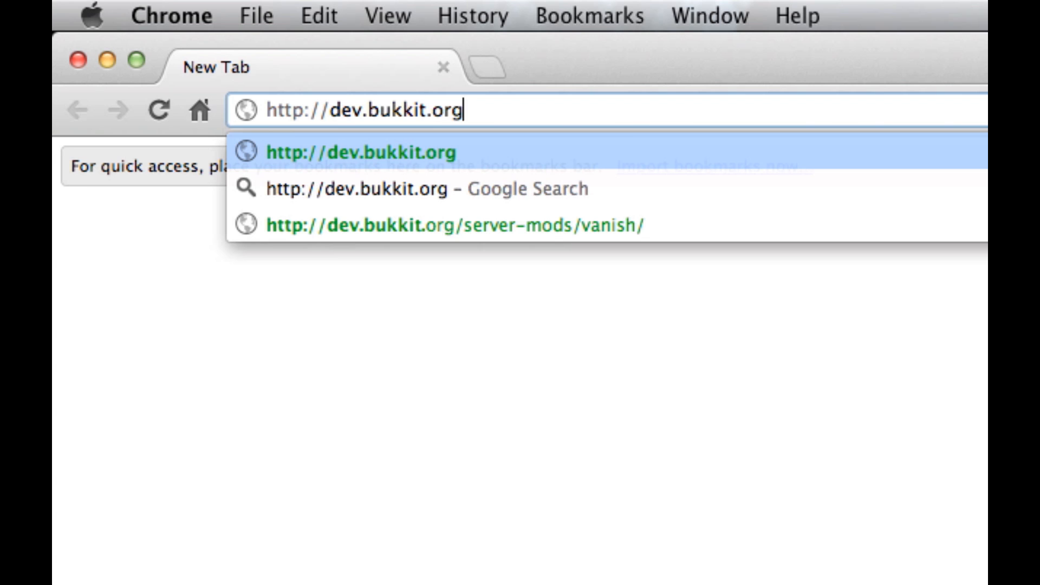
type("/server")
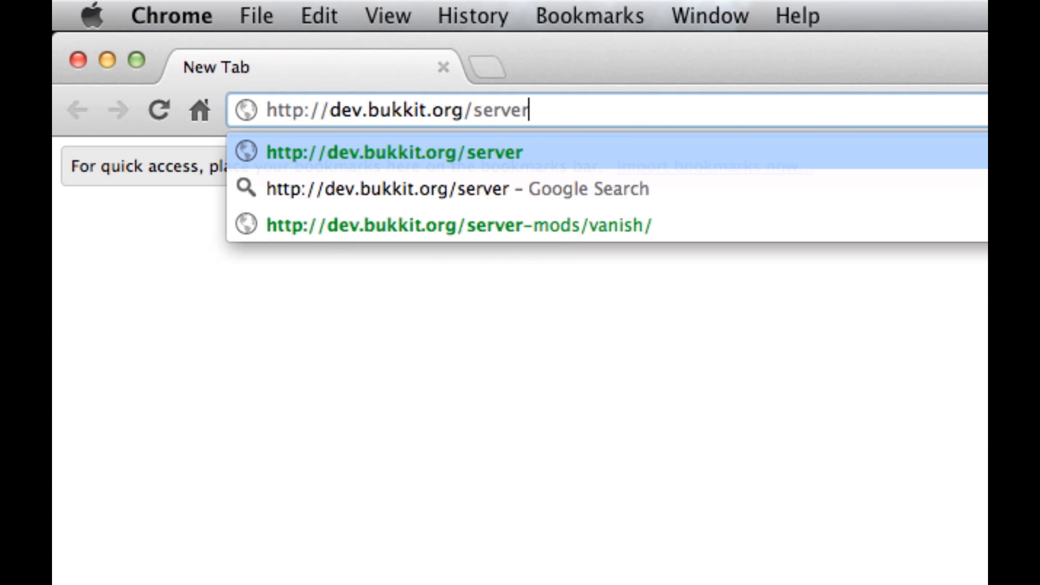
type("-mods/mineconomy")
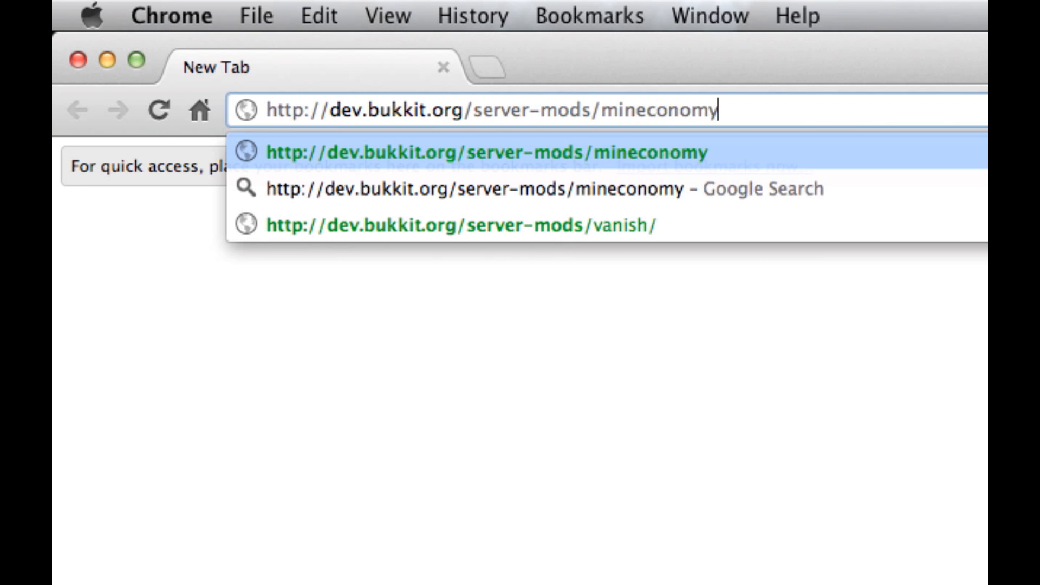
key("Return")
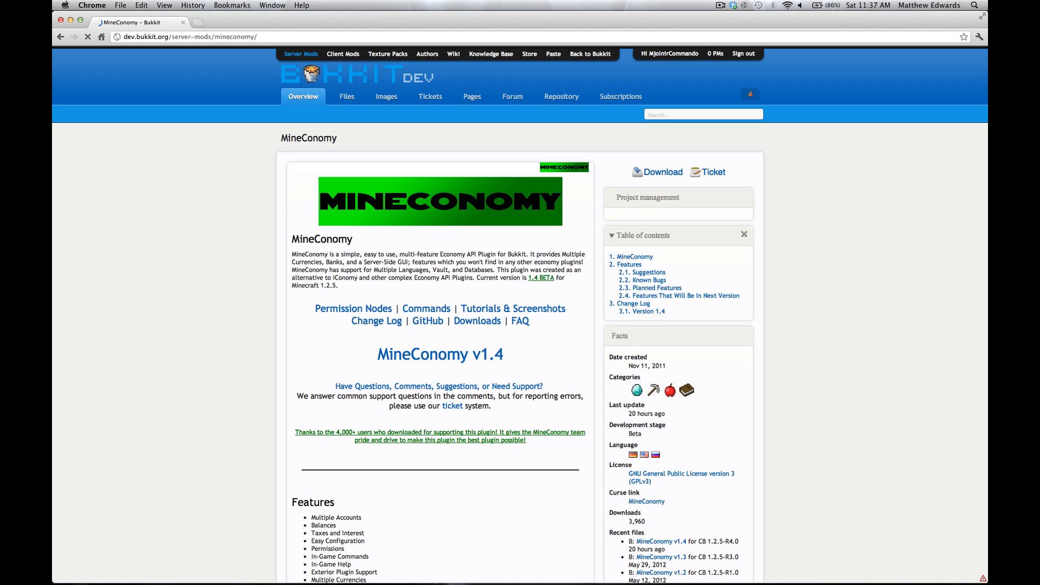
- Download MineConomy.jar from the MineConomy v1.4 file page, keep the flagged file, and dismiss the download bar
scroll(258, 246, "down", 3)
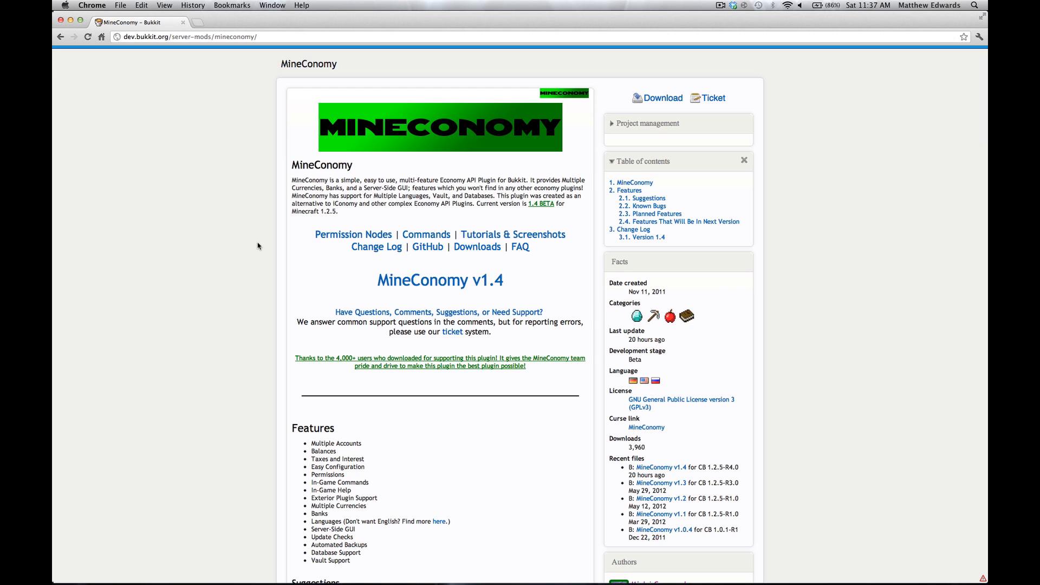
scroll(258, 247, "up", 1)
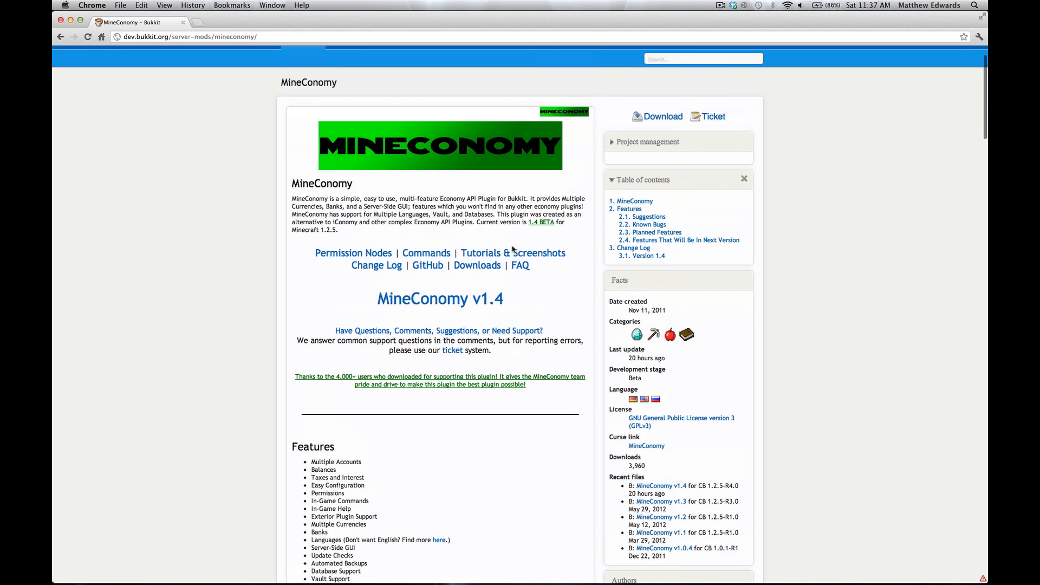
left_click(471, 297)
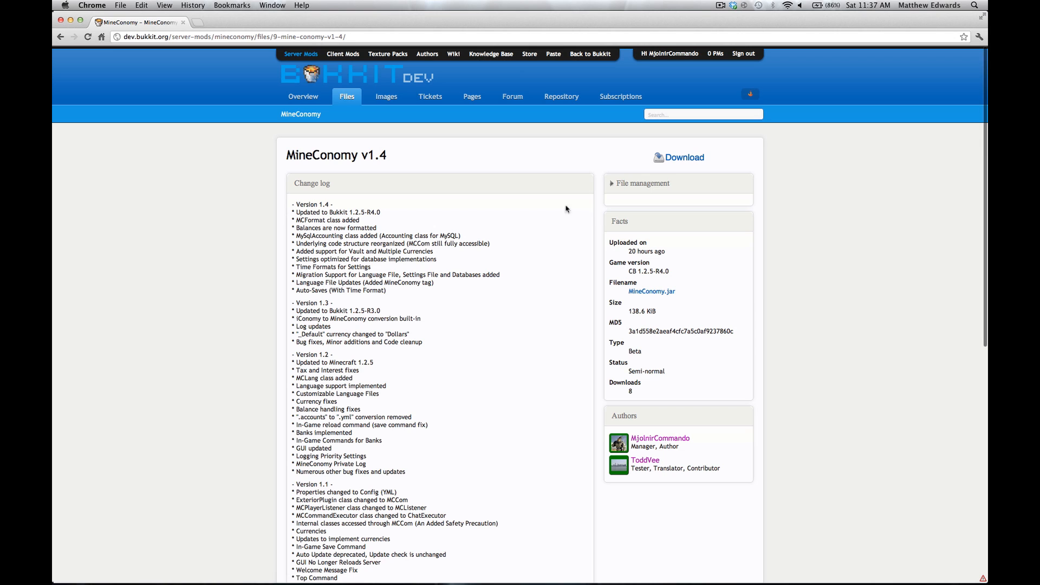
left_click(674, 161)
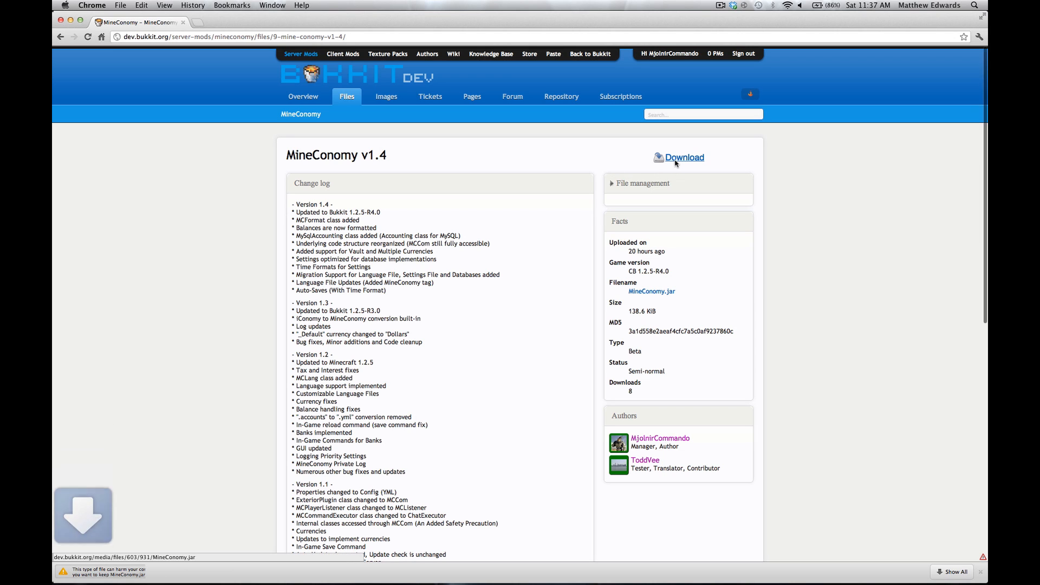
left_click(217, 572)
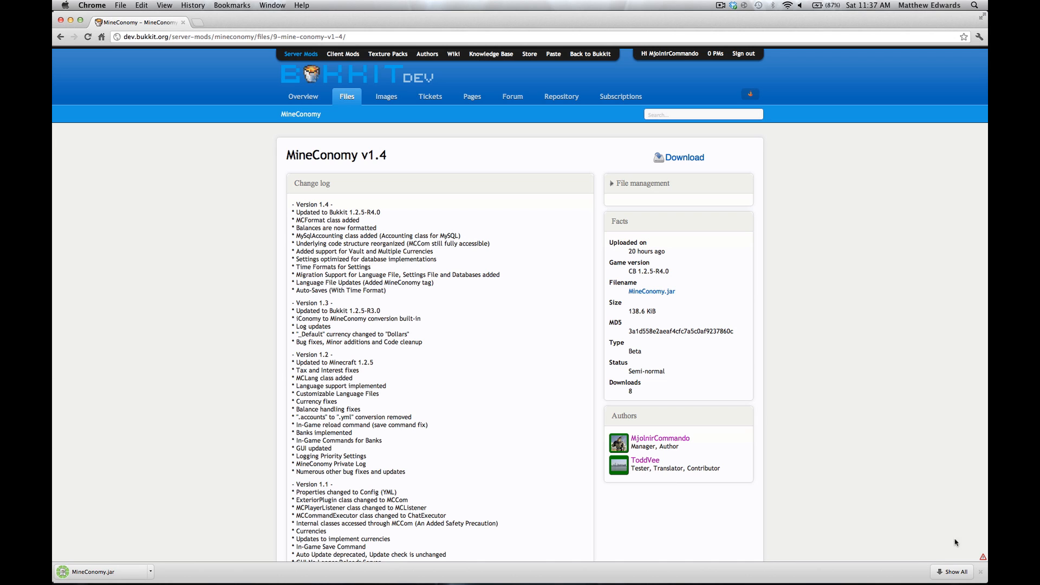
left_click(981, 572)
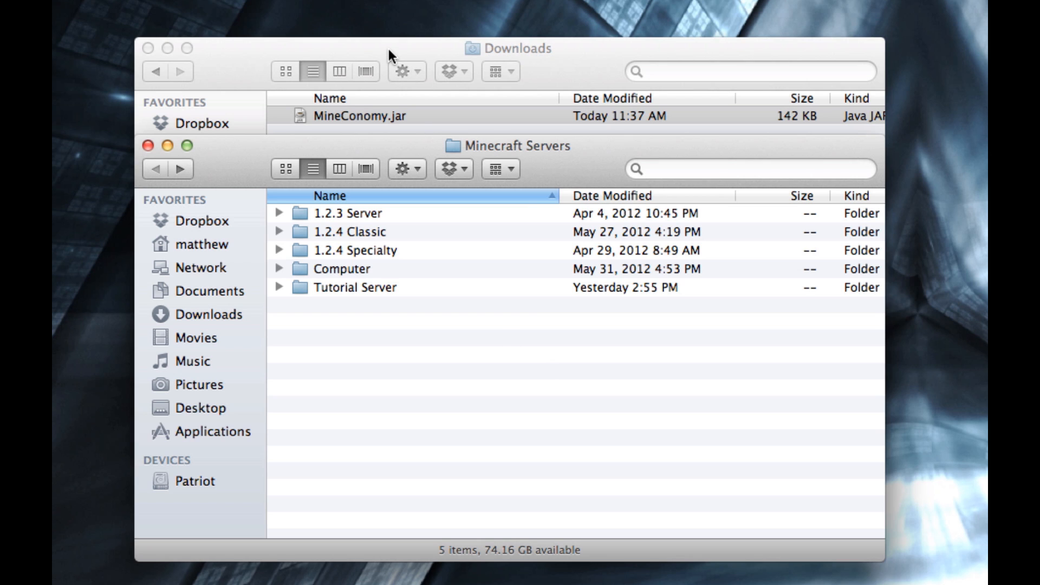
- Move MineConomy.jar from Downloads into the plugins folder of Tutorial Server
double_click(322, 286)
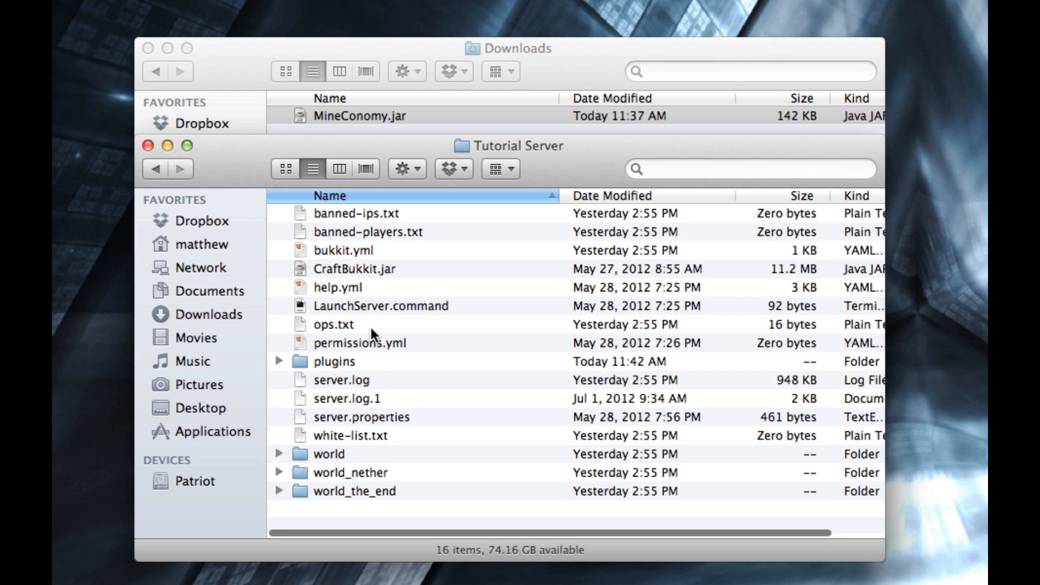
double_click(330, 360)
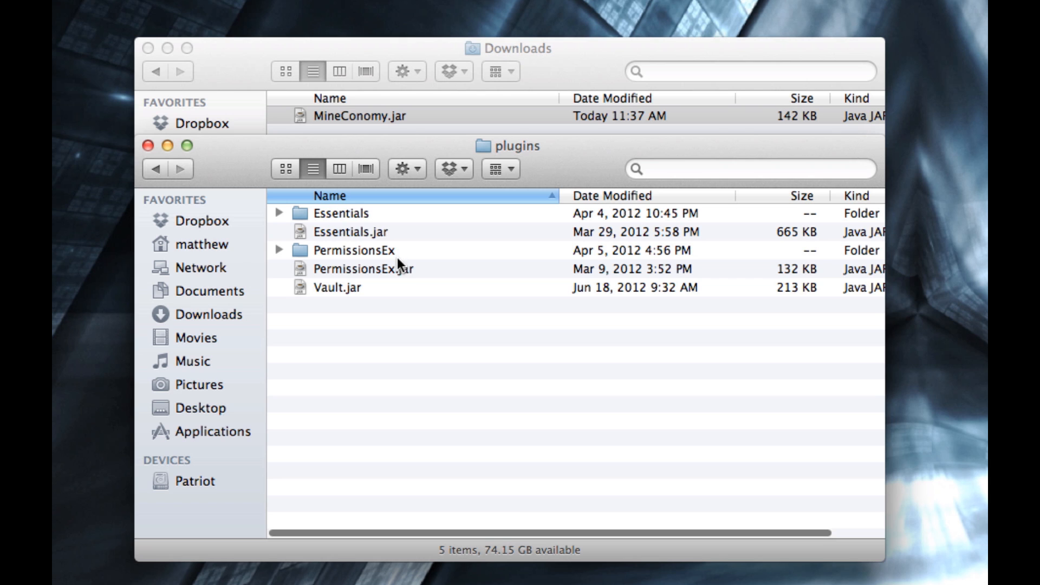
left_click(421, 42)
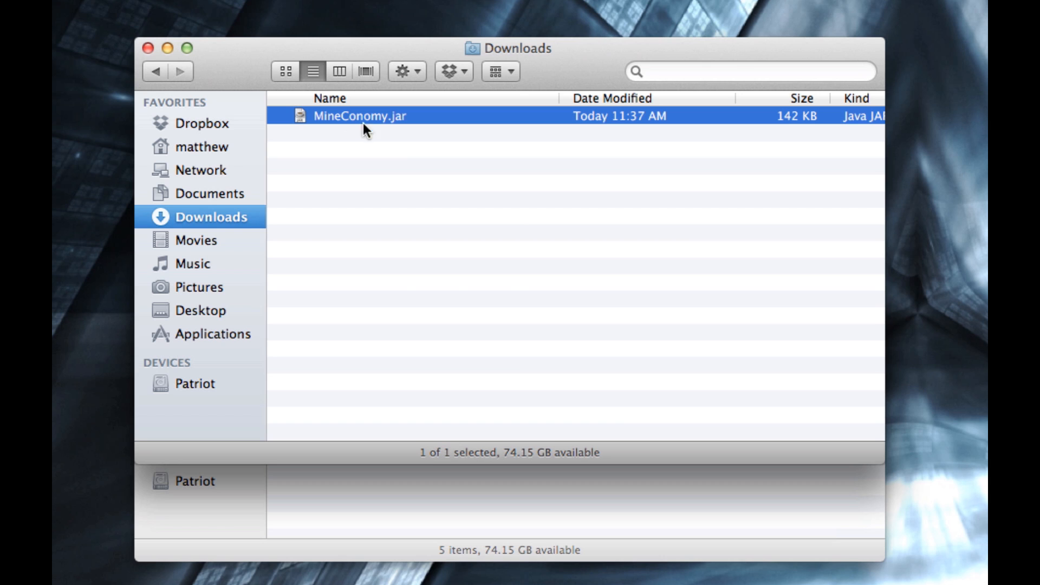
left_click_drag(363, 122, 444, 492)
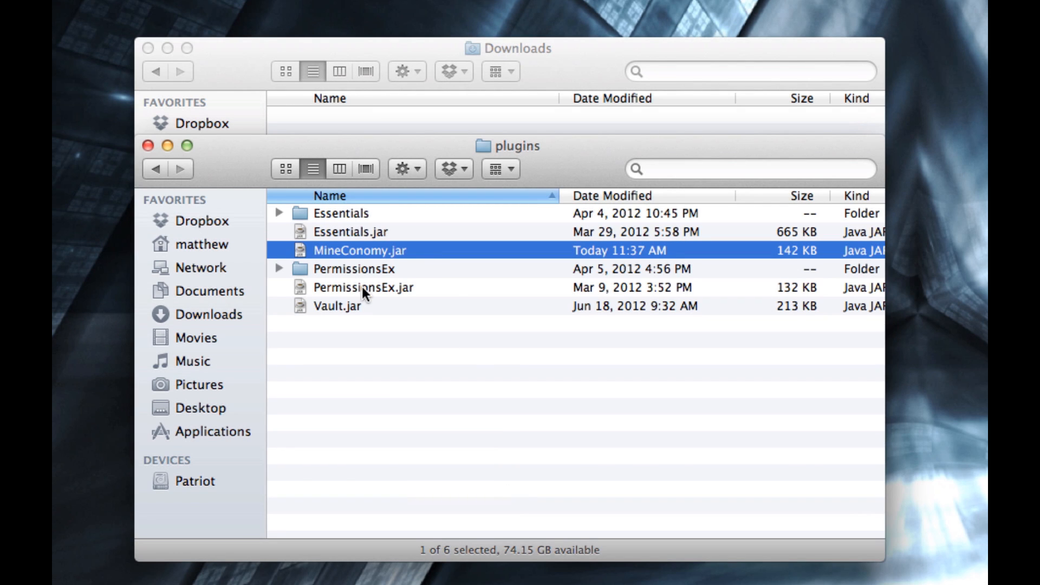
- Run LaunchServer.command from the Tutorial Server folder to load the plugin, and shut the server down with the stop command
left_click(155, 170)
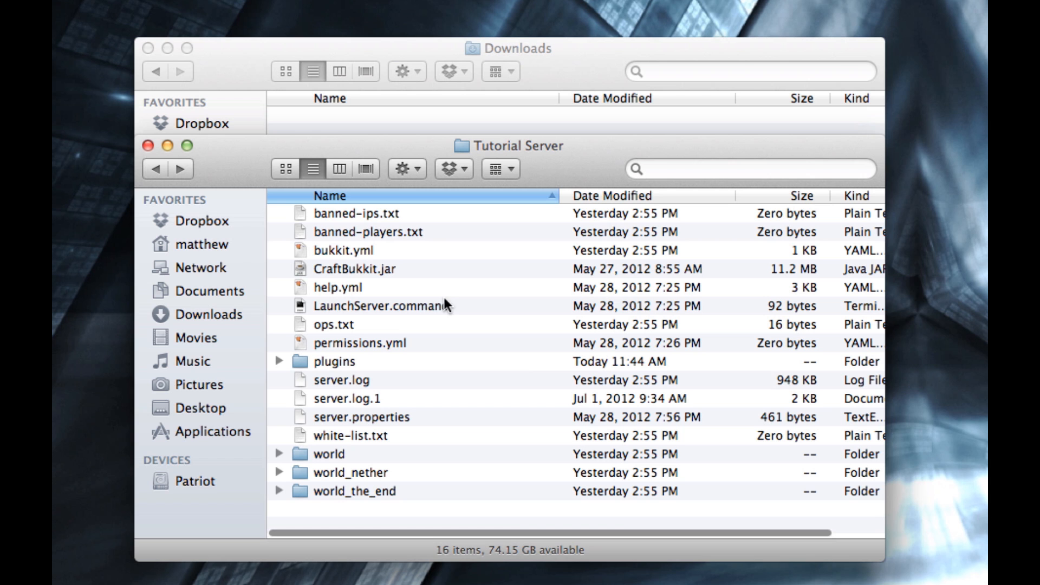
double_click(415, 302)
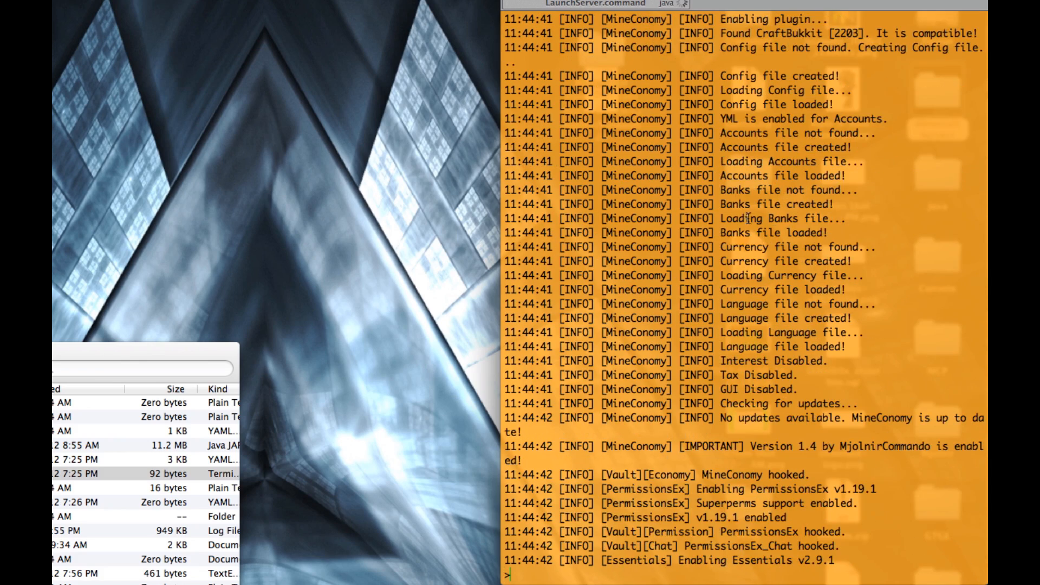
scroll(764, 310, "up", 5)
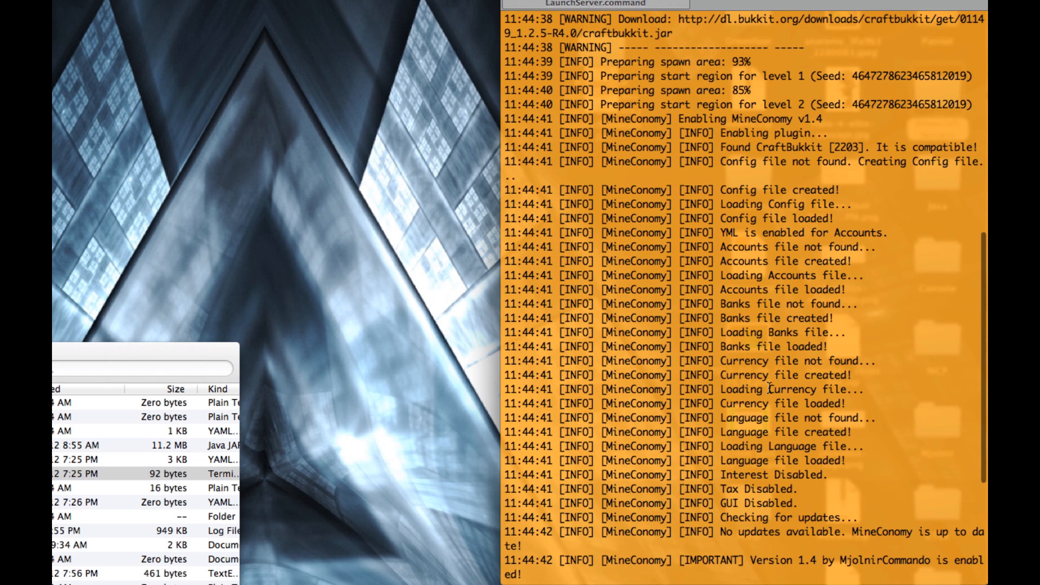
scroll(731, 411, "down", 5)
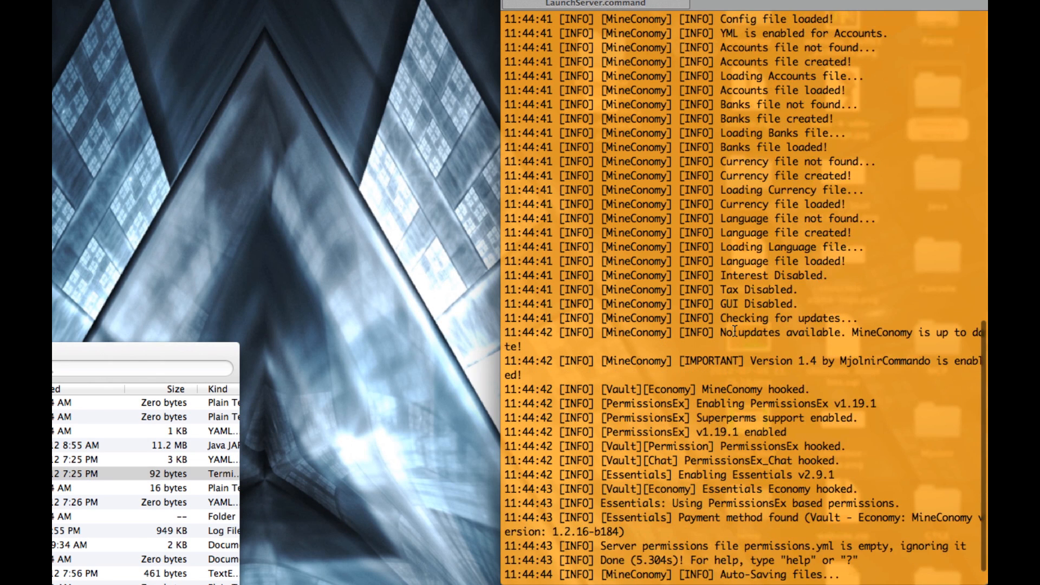
type("stop")
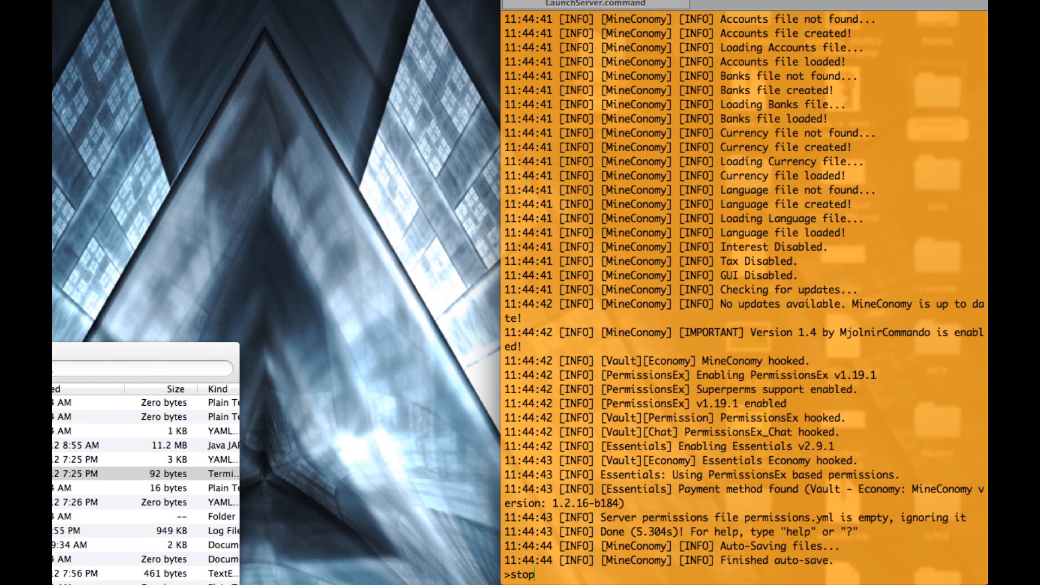
key("Return")
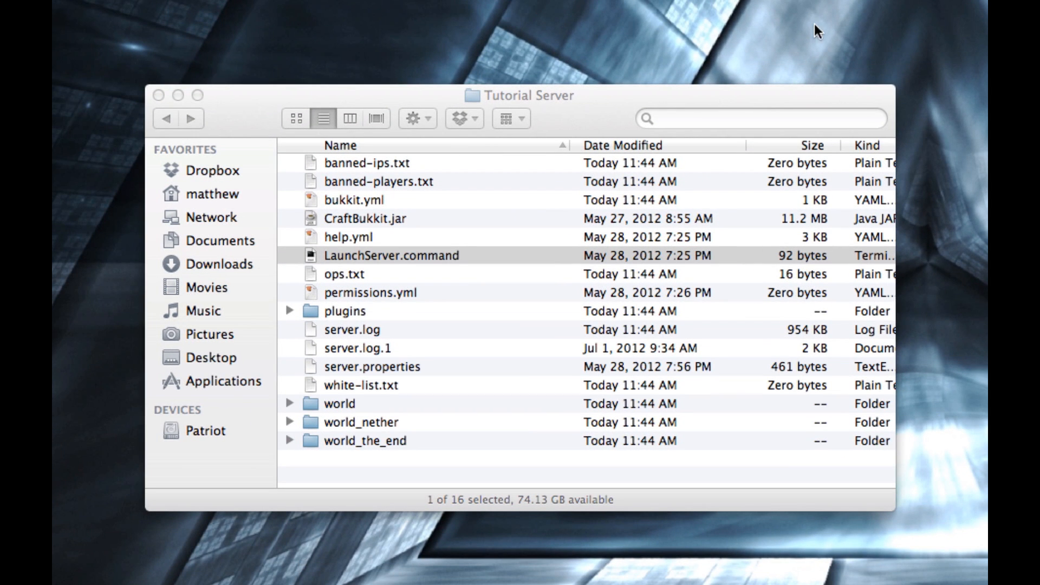
- Open the MineConomy folder inside plugins and examine its generated files, including the contents of the lang folder
left_click(353, 311)
double_click(354, 311)
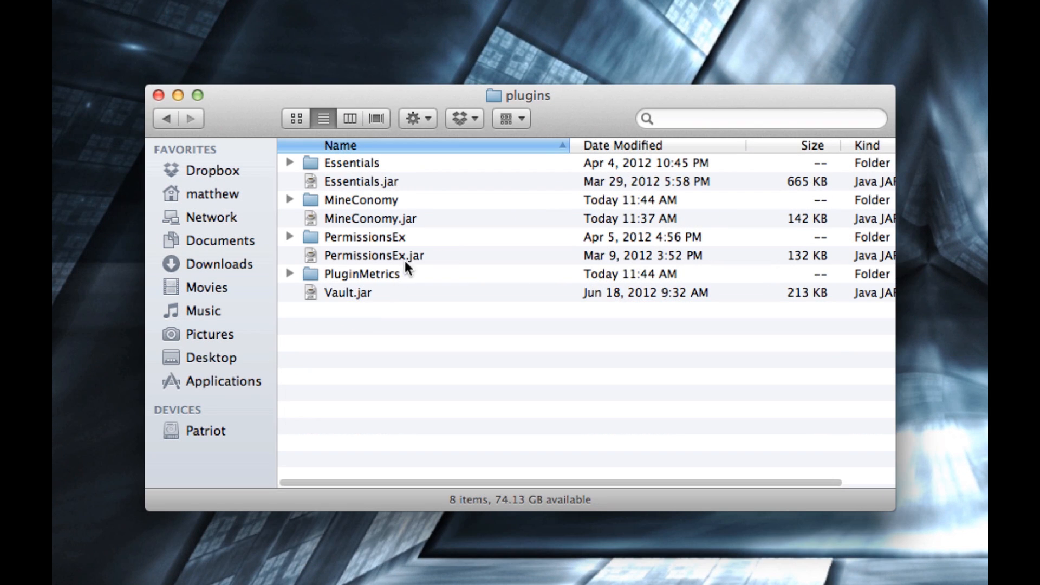
double_click(391, 200)
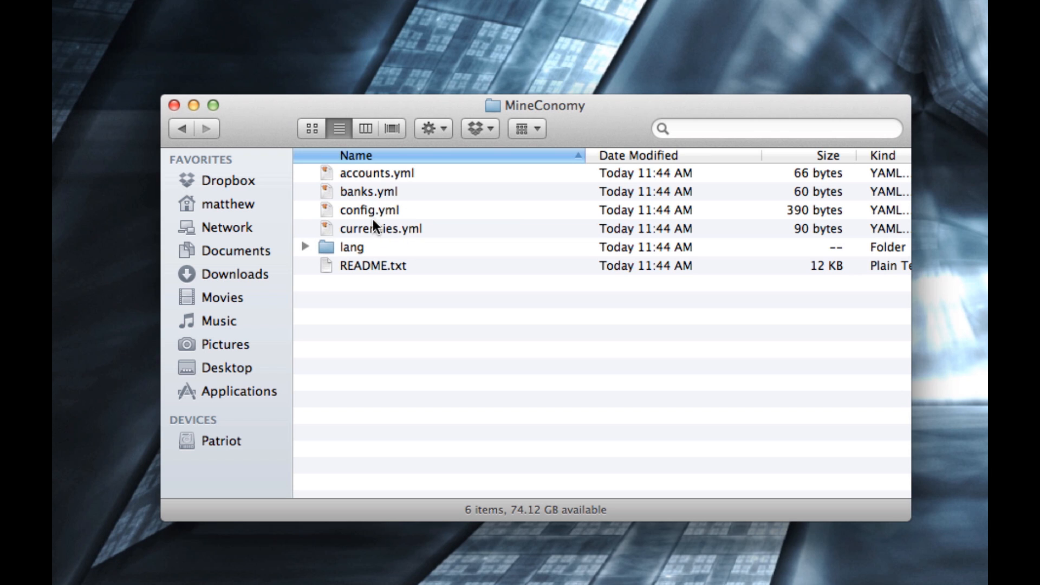
left_click(375, 173)
left_click(375, 191)
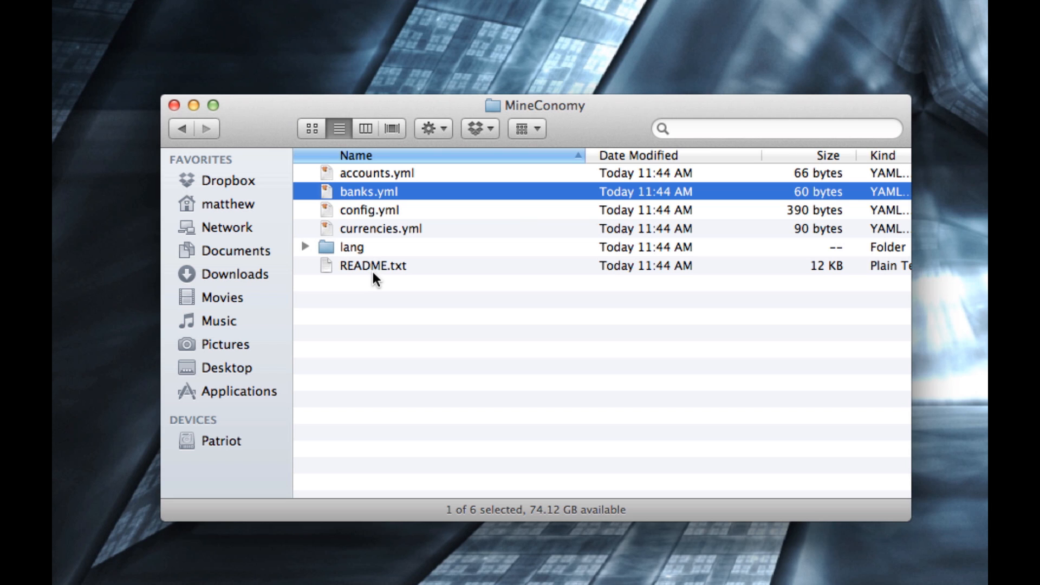
left_click(305, 247)
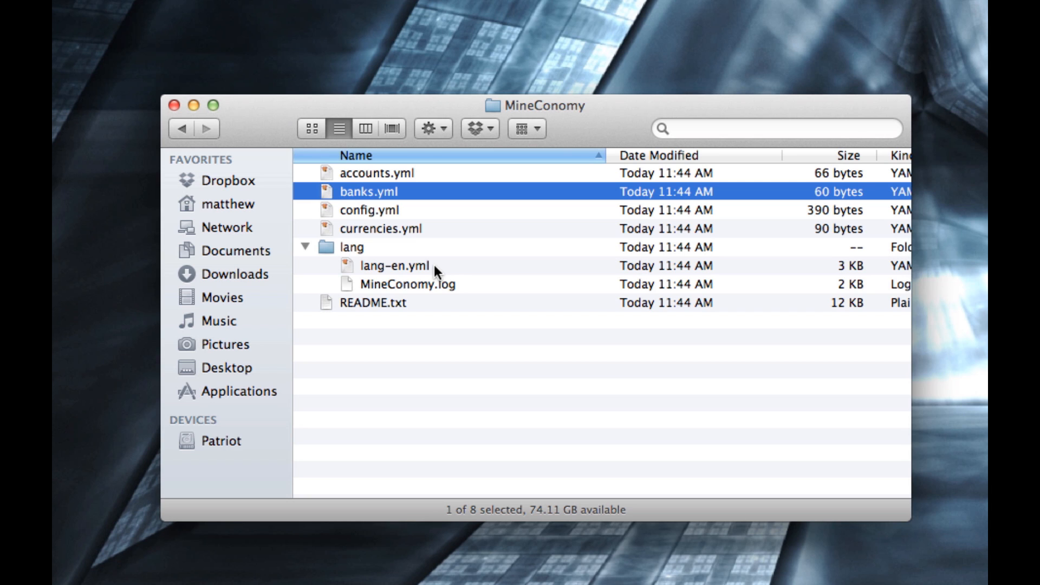
left_click(305, 246)
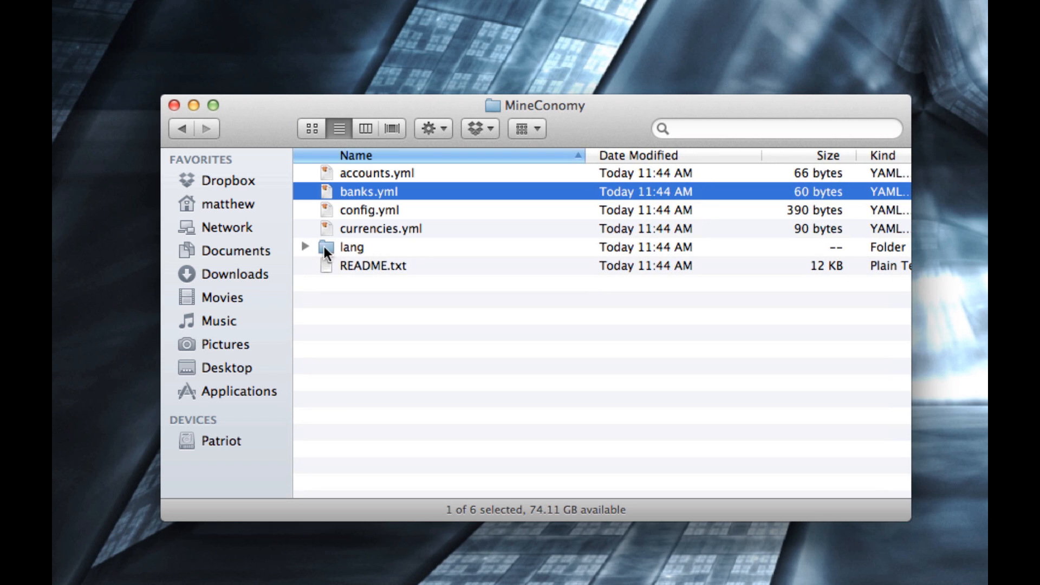
- Open currencies.yml and replace the empty Currencies value with a "Dollars:" entry indented three spaces
double_click(383, 230)
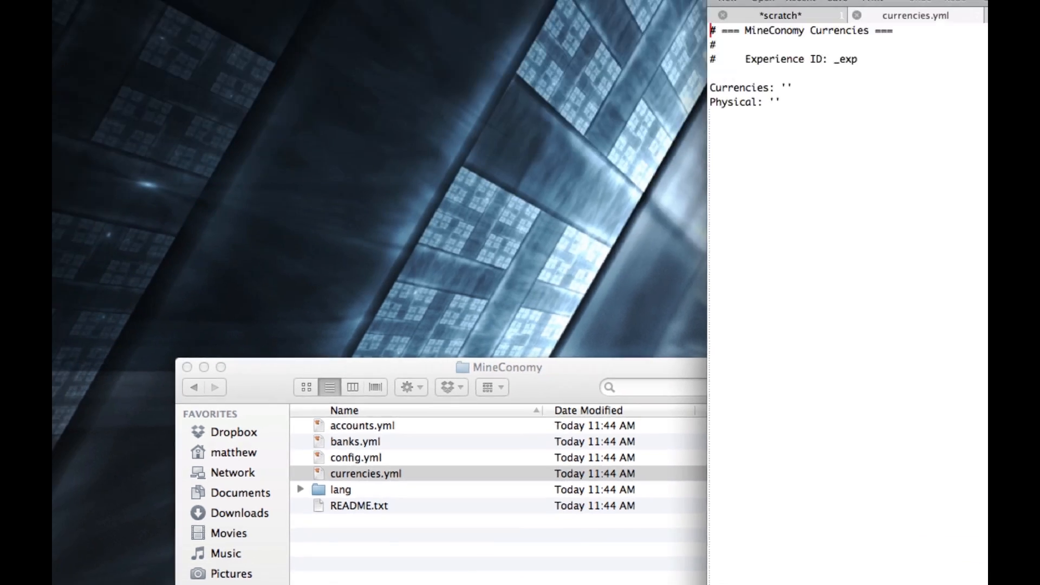
left_click_drag(760, 148, 364, 40)
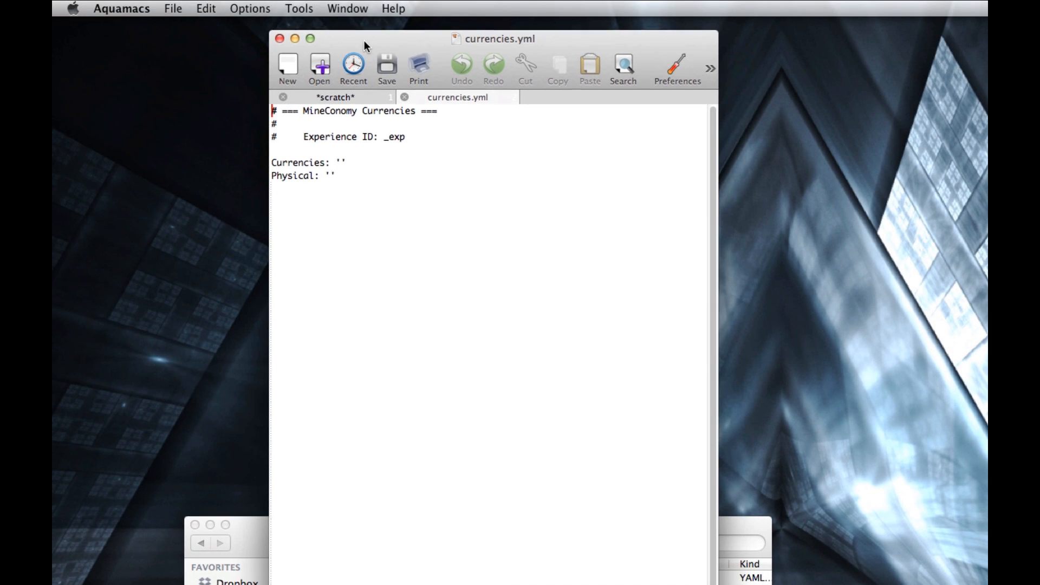
left_click(356, 161)
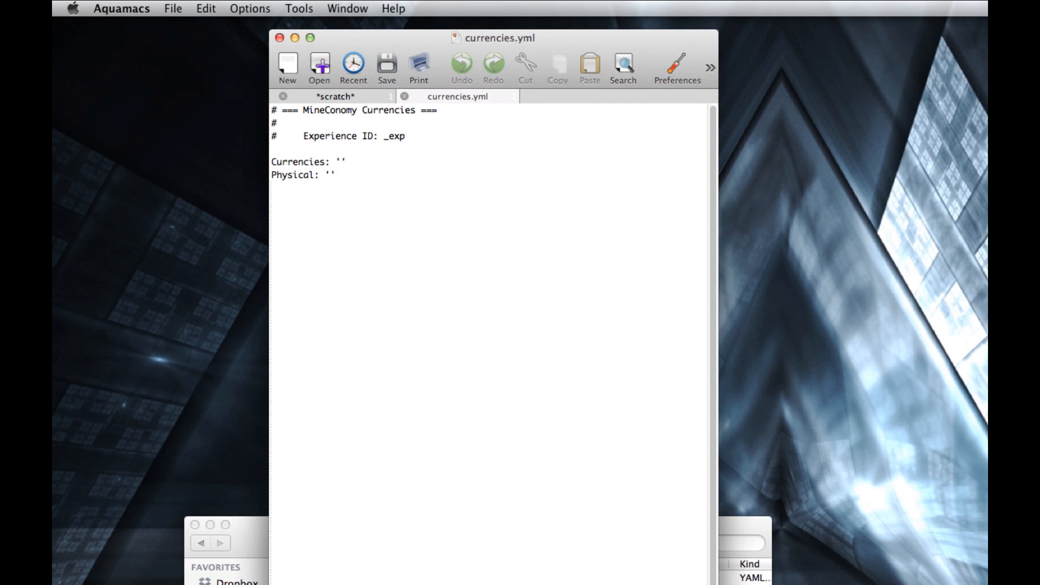
key("BackSpace")
key("BackSpace")
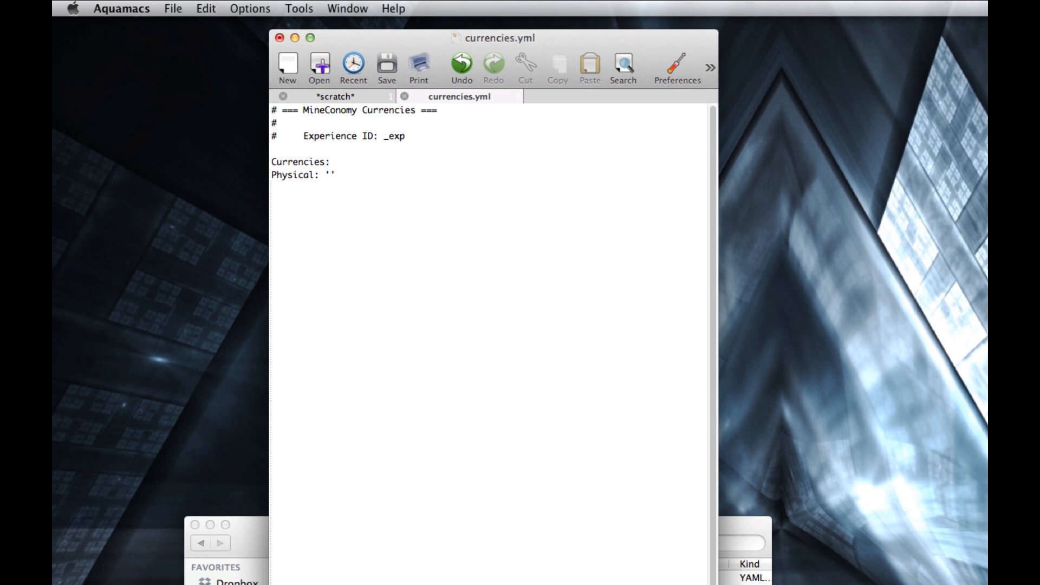
key("Return")
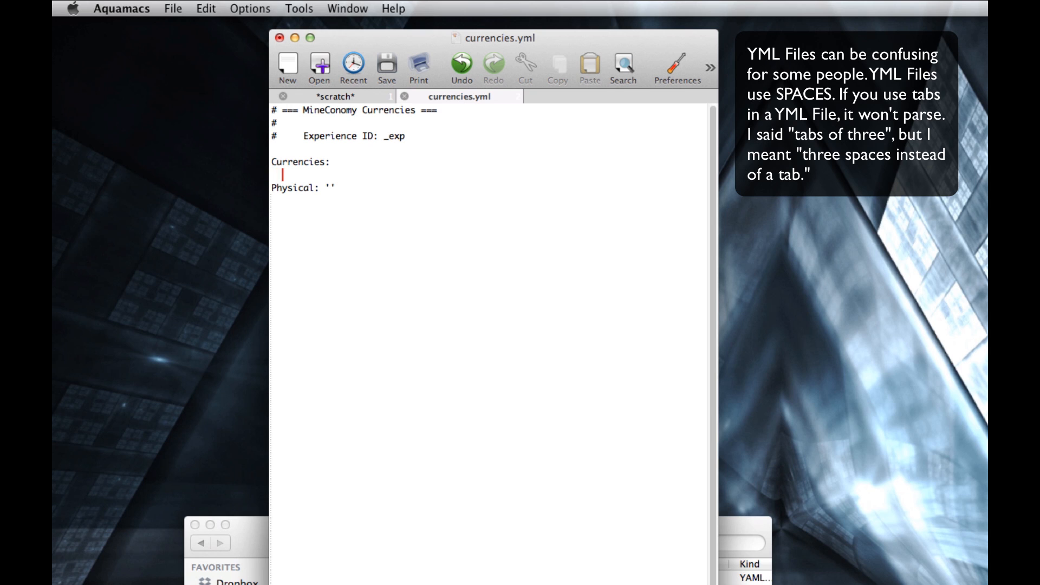
type("Dollars:")
key("Return")
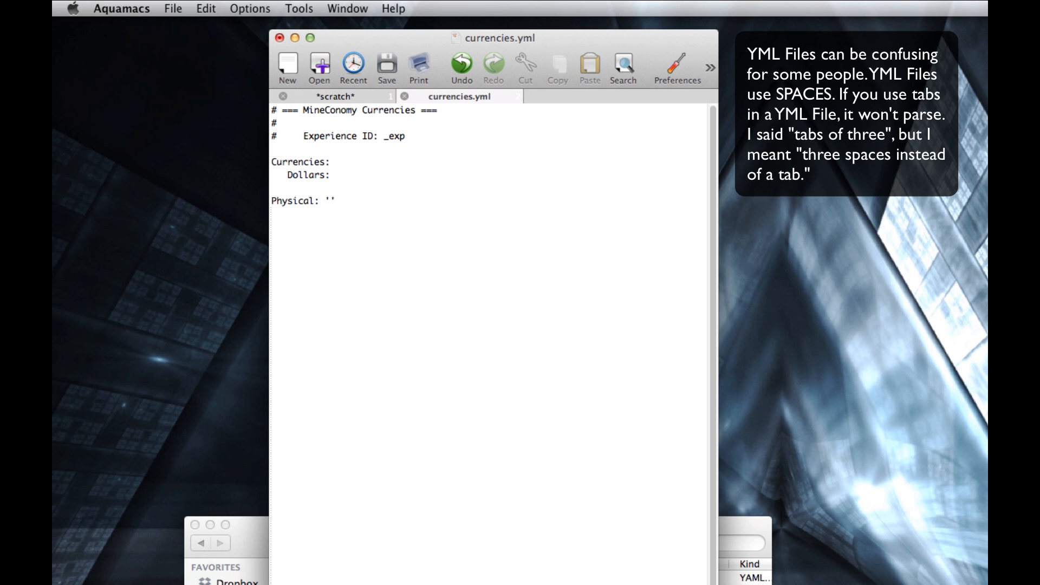
- Add the line "Value: 1.0" under Dollars and correct its indentation to six spaces
type("Value: 1.0")
key("Return")
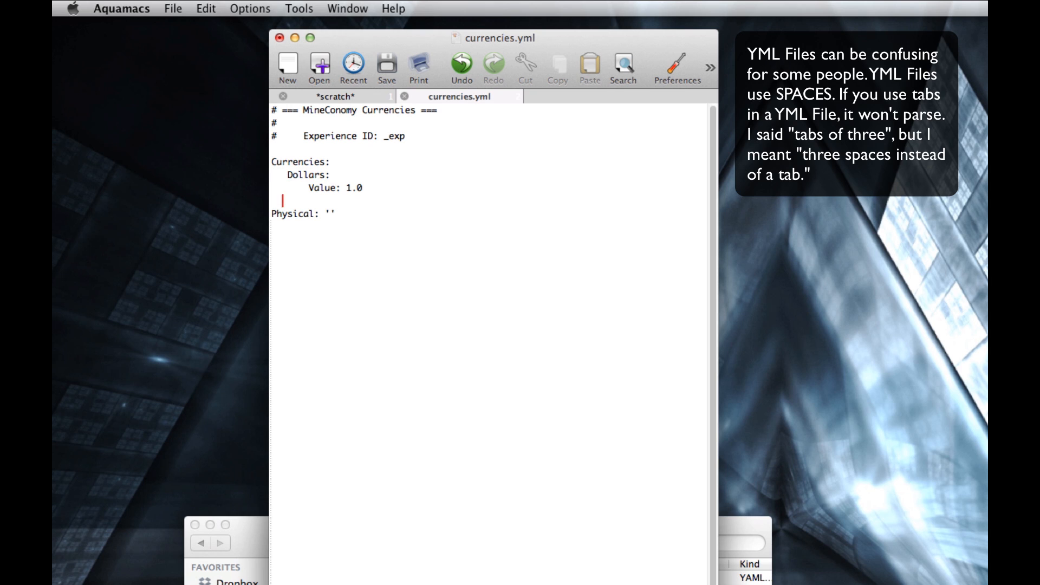
key("Up")
key("Up")
key("shift+Left")
key("shift+Left")
key("shift+Left")
key("Down")
key("Right")
key("Right")
key("Right")
- Add the line "Default: true" under Dollars, aligned with the Value line
key("Right")
key("BackSpace")
key("Down")
key("Right")
key("Right")
key("Left")
key("Left")
type("Default")
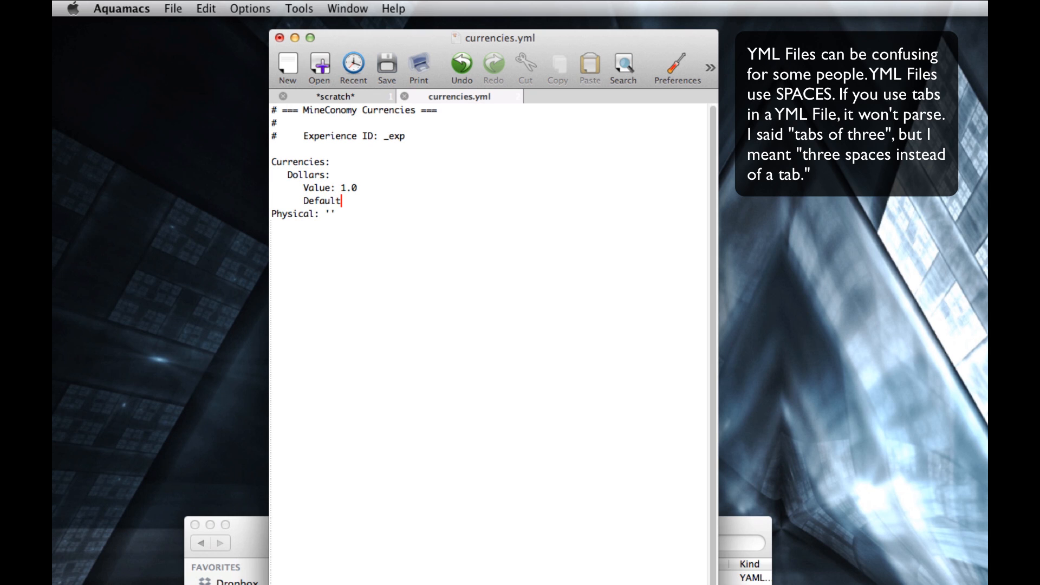
type(": true")
key("Return")
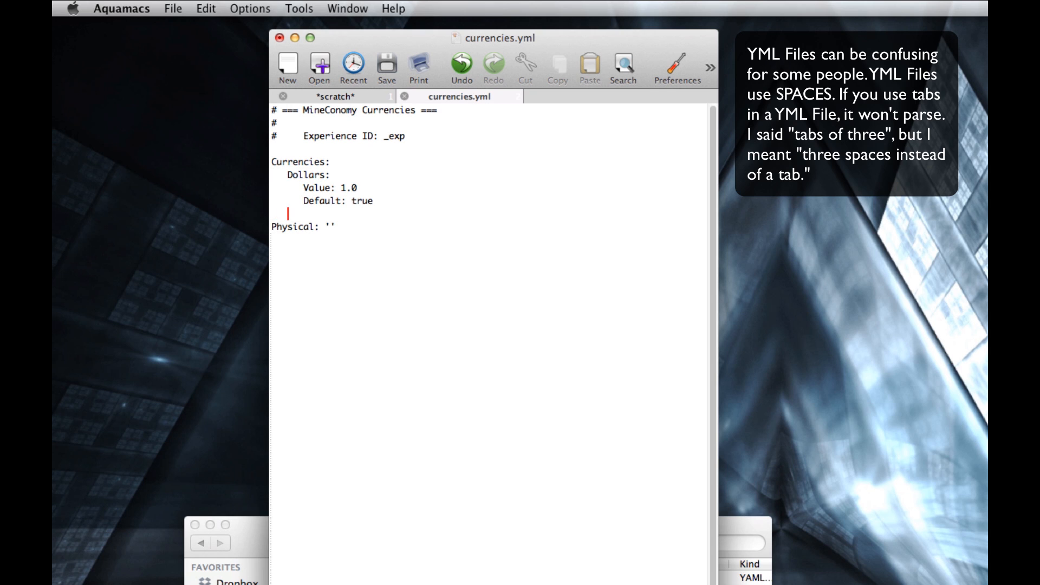
- Add a "Yen:" currency below Dollars, with "Value: 0.1" and "Default: false" indented under it
type("Yen:")
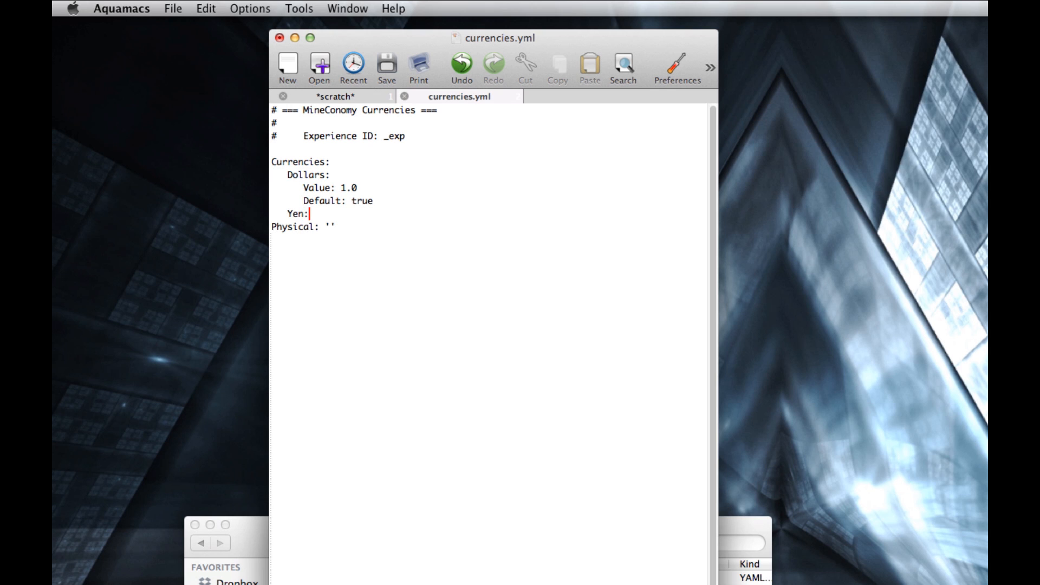
key("Return")
type("Value:")
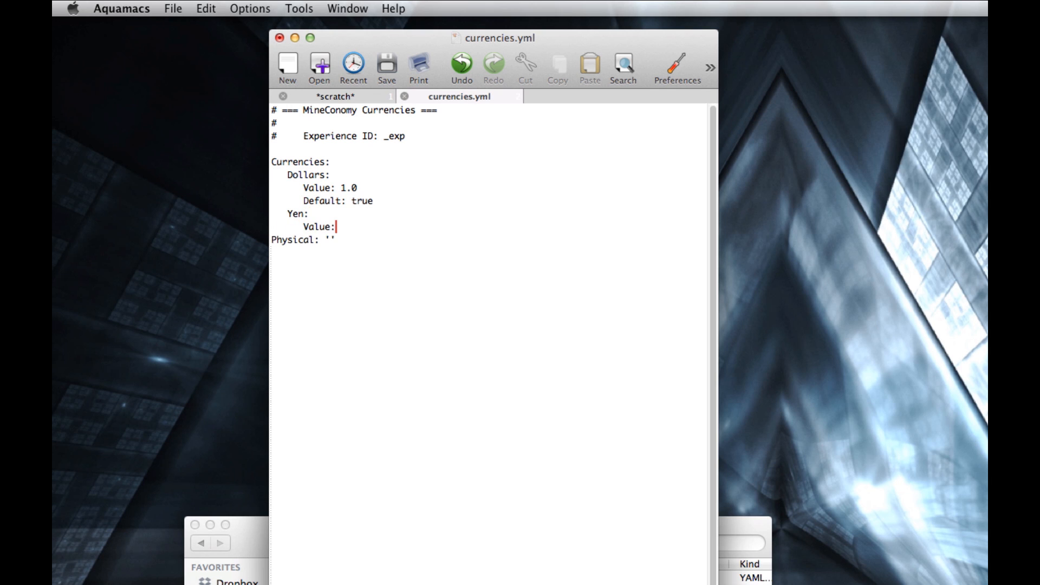
type(" 0.1")
key("Return")
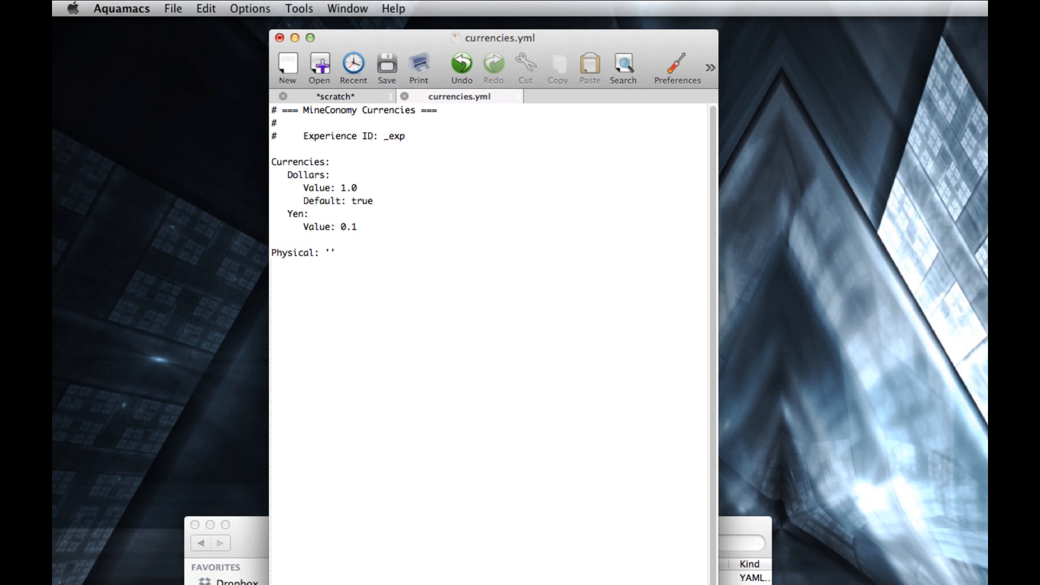
type("Default: false")
- Replace the empty Physical value with an indented "stone:" entry on its own line
left_click(340, 252)
key("BackSpace")
key("BackSpace")
key("BackSpace")
key("Return")
type("gold")
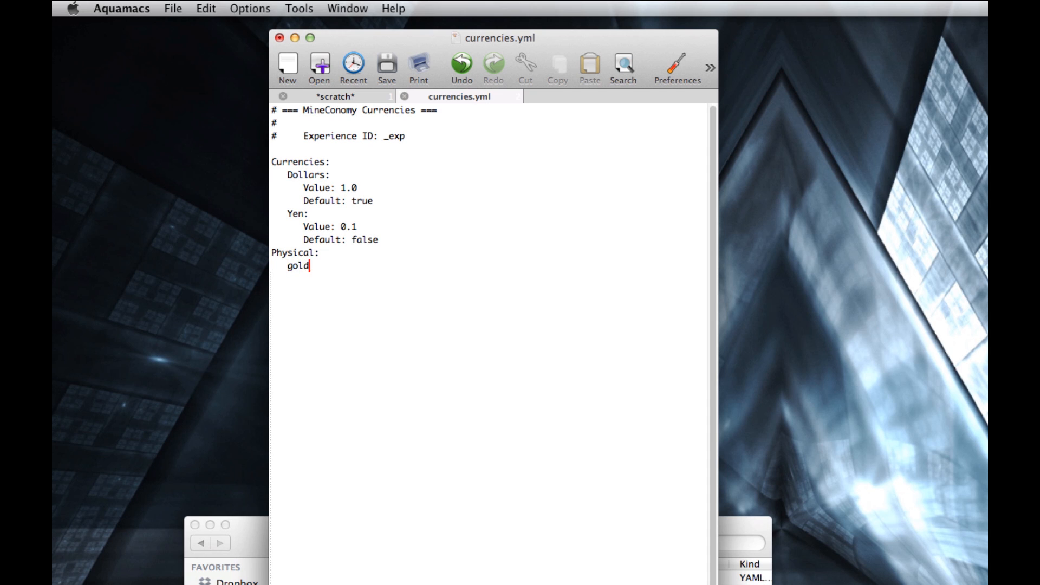
key("BackSpace")
key("BackSpace")
key("BackSpace")
key("BackSpace")
type("stone:")
- Add the lines "Value: 1.0" and "ID: 1" under the stone entry
key("Return")
type("Value: 1.0")
key("Return")
type("ID:")
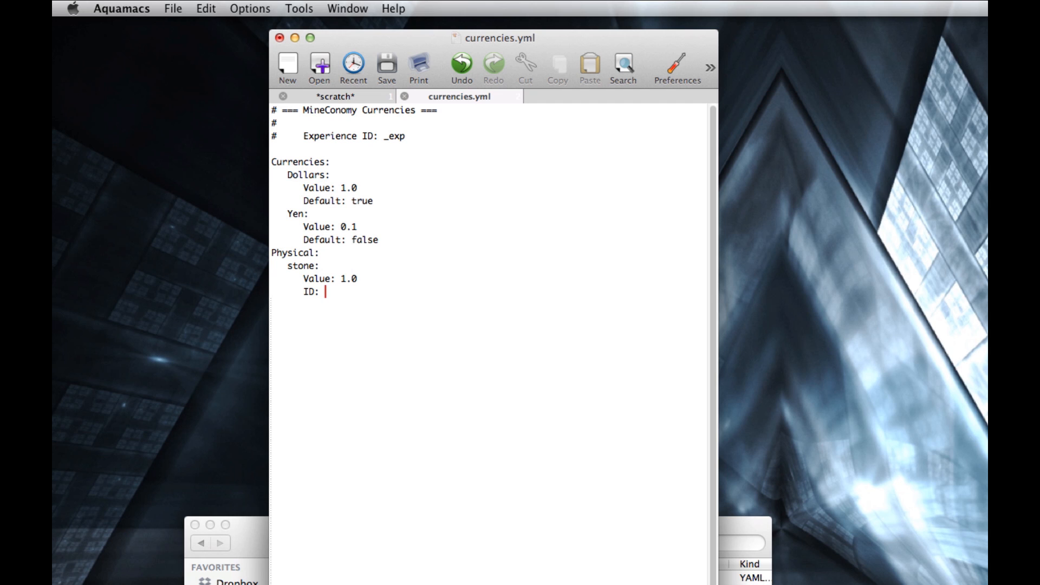
type("1")
left_click(289, 266)
key("Right")
key("BackSpace")
type("S")
- Add an "exp:" entry below stone under Physical, with the line "Value: 10.0" indented under it
left_click(342, 292)
key("Return")
type("exp:")
key("Return")
type("Value: 10.0")
key("BackSpace")
key("BackSpace")
type(".0")
key("Return")
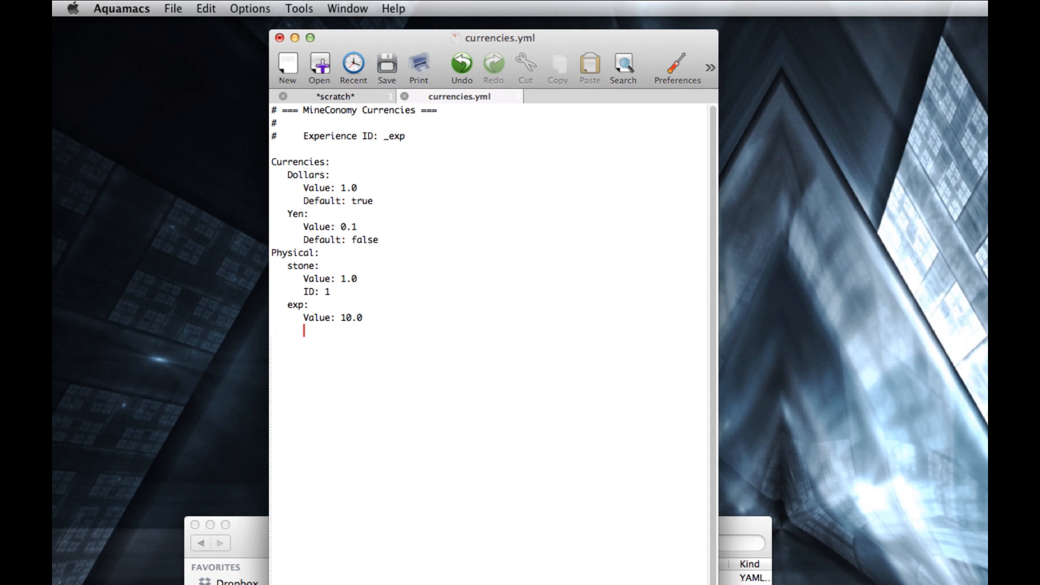
- Add the line "ID: _exp" under the exp entry, then save and close currencies.yml
type("ID: _exp")
key("super+s")
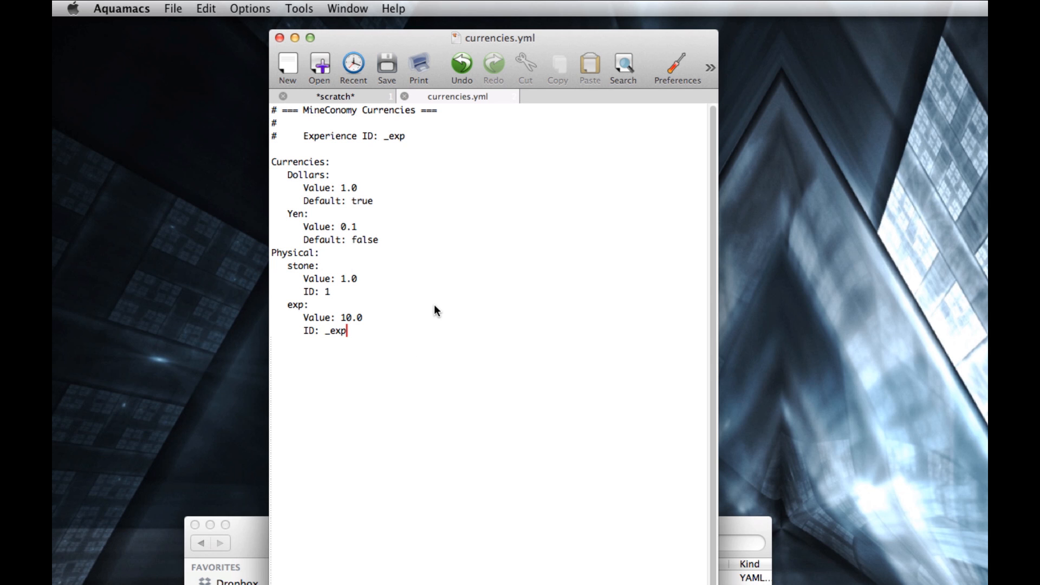
left_click(279, 37)
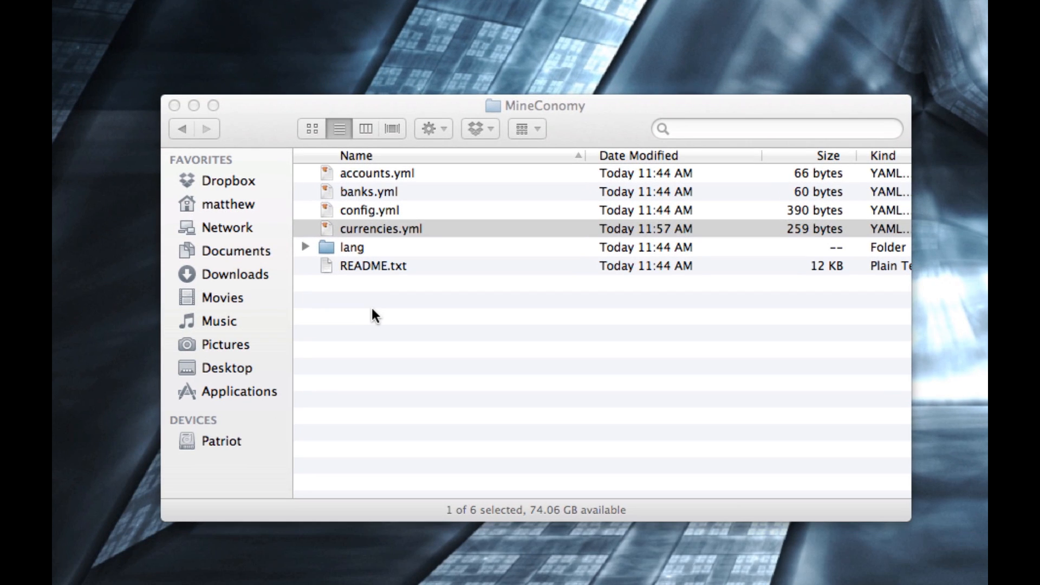
- Go back to the Tutorial Server folder, run LaunchServer.command, and stop the server once it has loaded
left_click(200, 124)
left_click(183, 129)
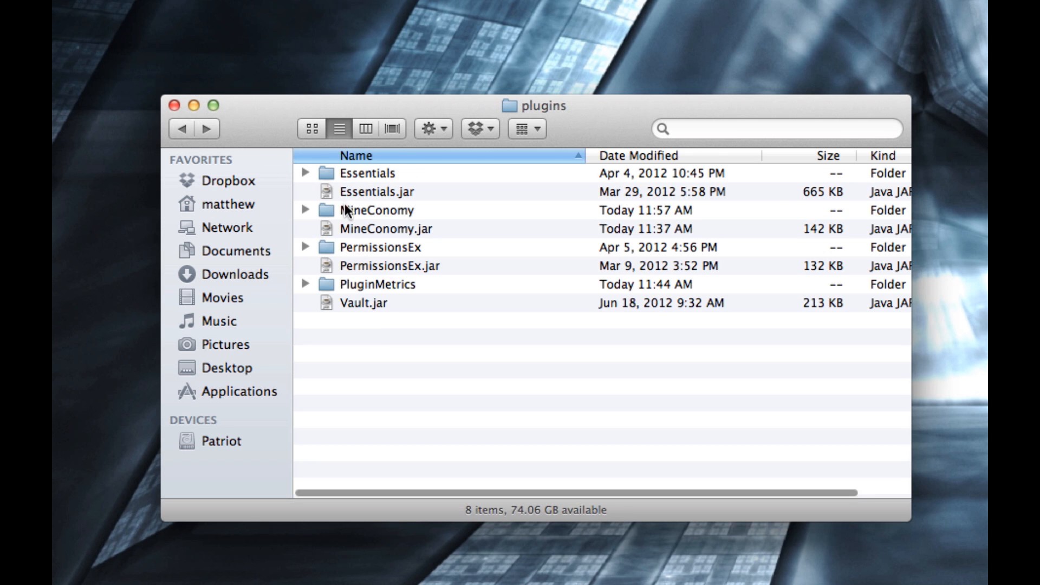
left_click(180, 129)
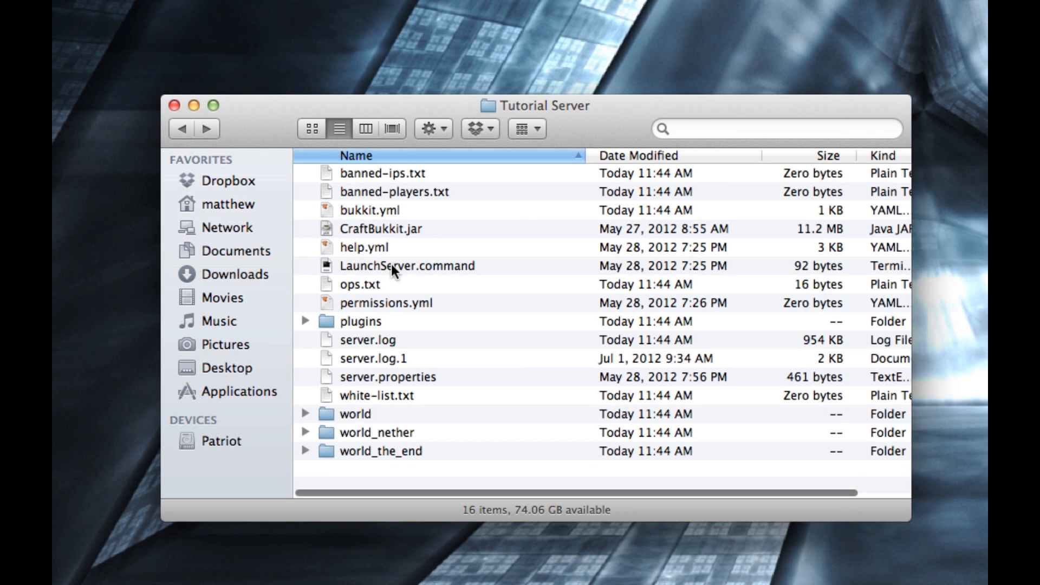
double_click(390, 265)
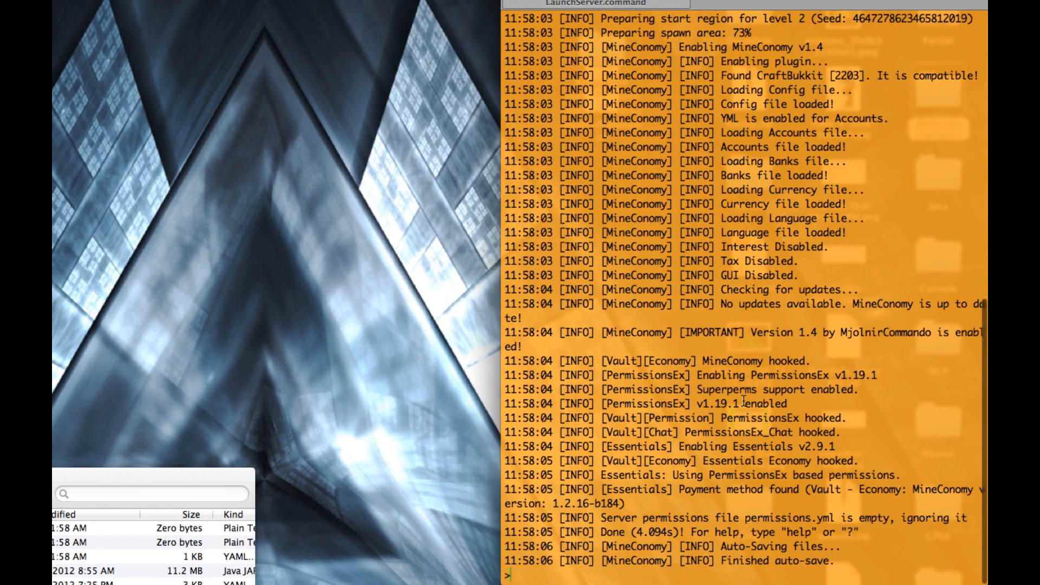
type("stop")
key("Return")
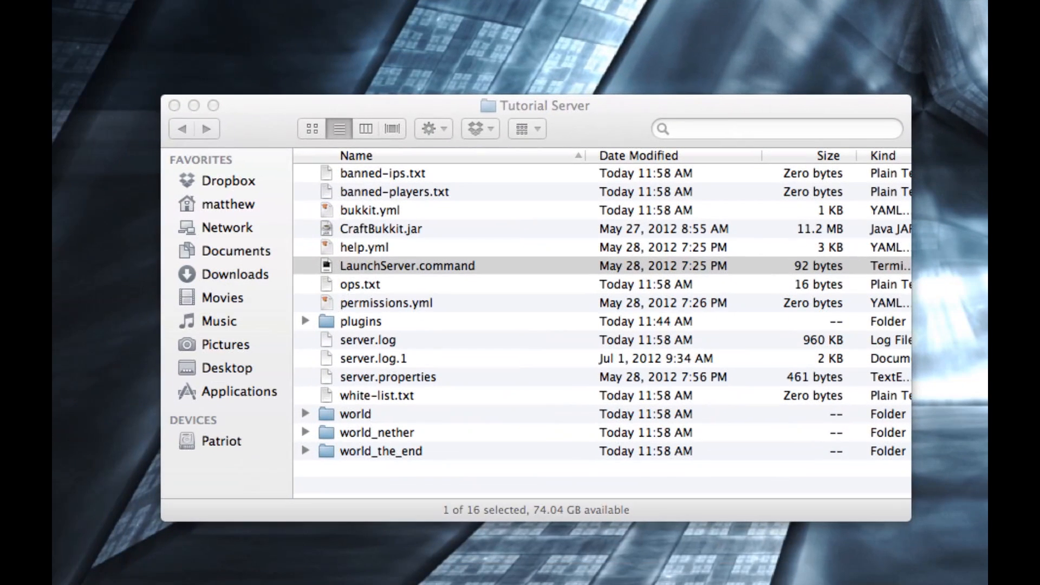
- Open config.yml from the MineConomy folder inside plugins and set Starting Balance to 10.0
double_click(356, 317)
double_click(364, 211)
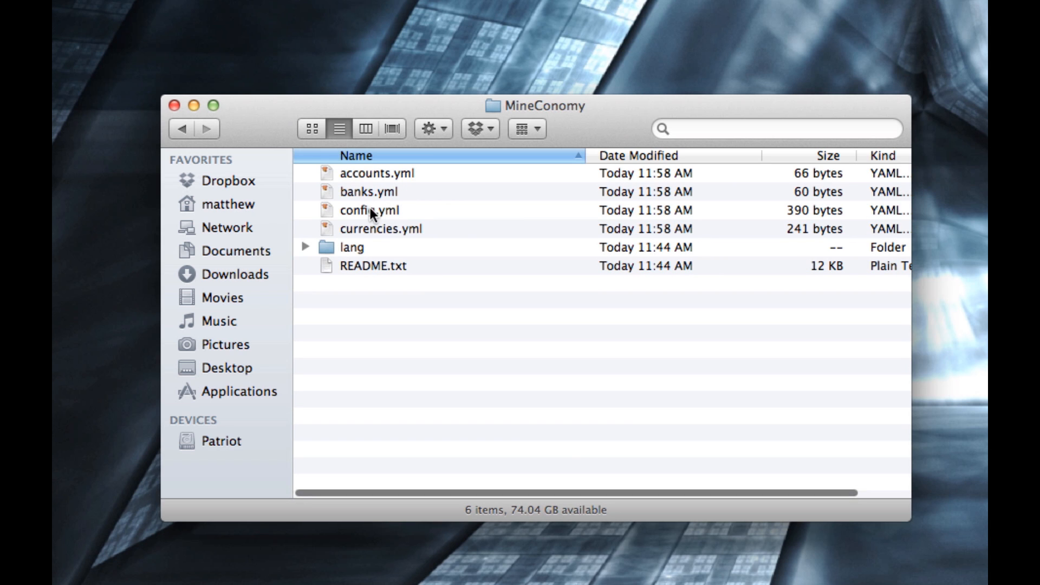
double_click(371, 211)
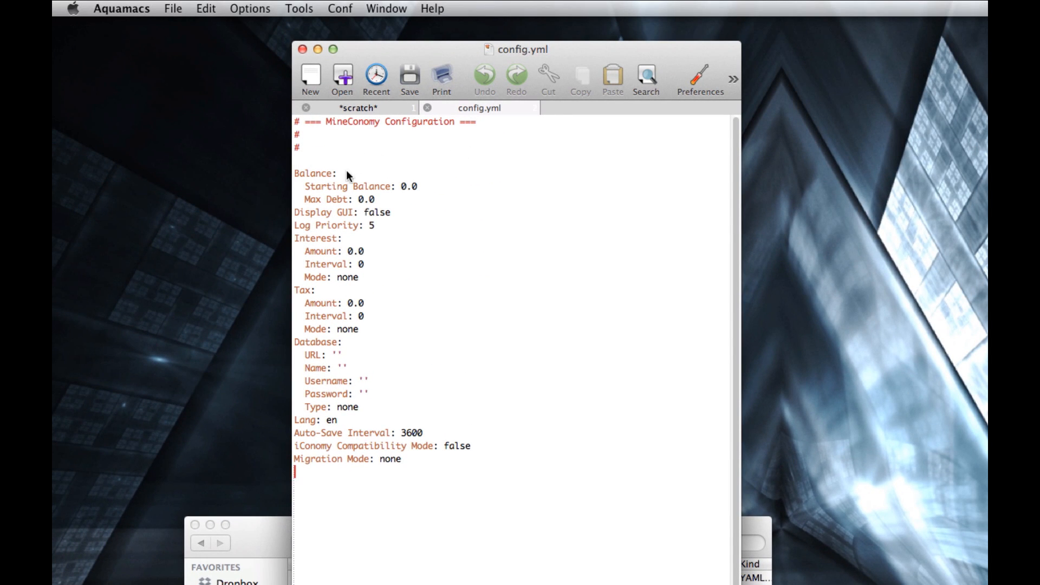
left_click(403, 187)
type("1")
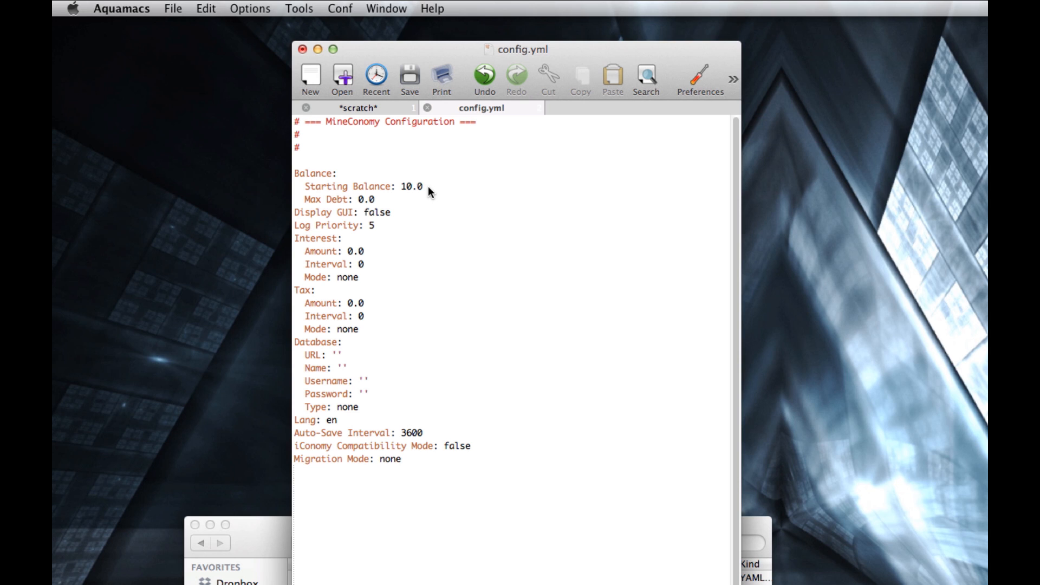
- Set Max Debt to 100.0 and Display GUI to true in config.yml
key("Down")
key("Left")
key("Left")
type("00")
double_click(378, 212)
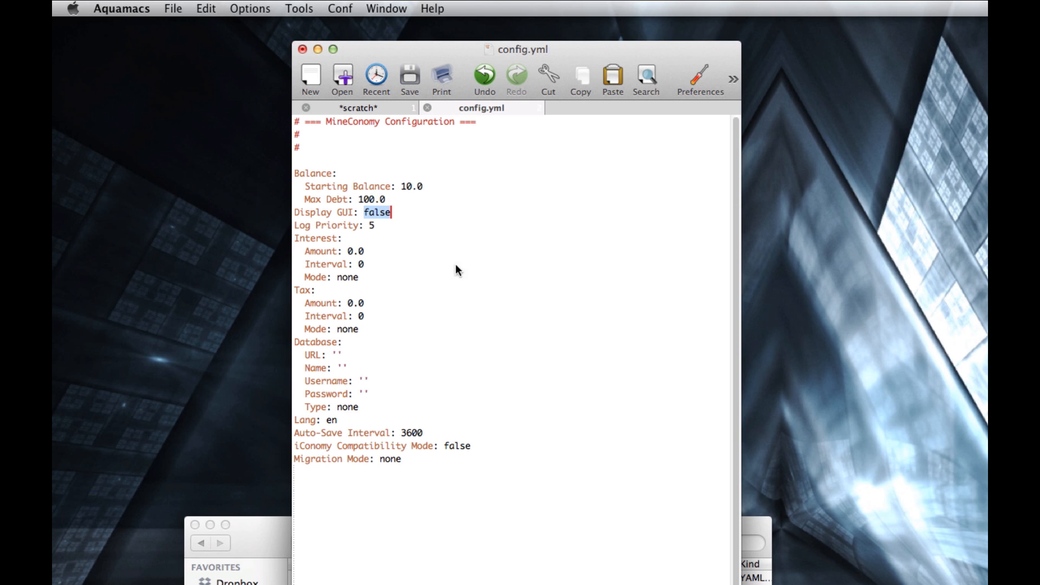
type("true")
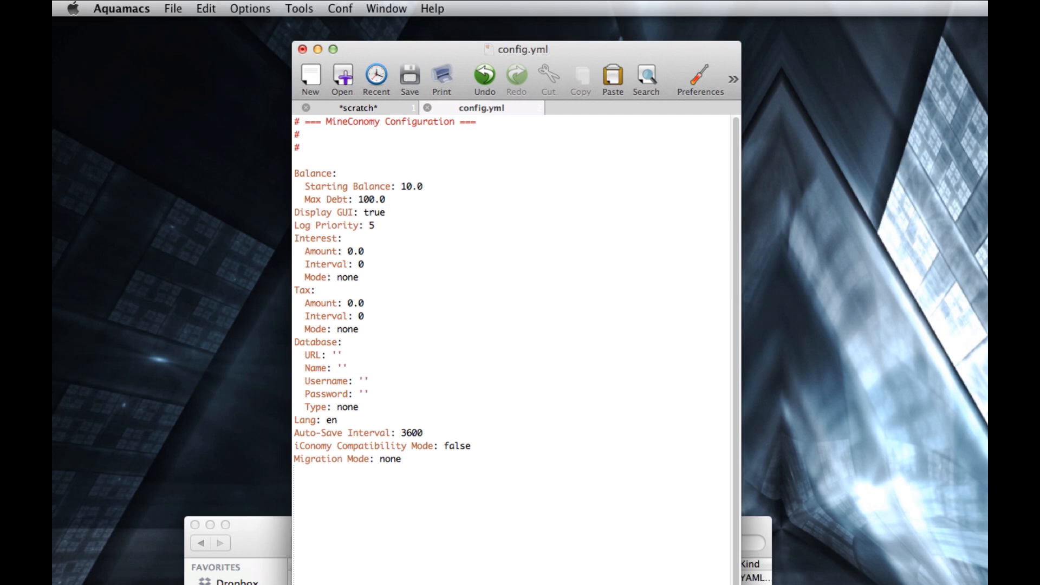
- Set the Amount under Interest to 10.0
key("Left")
key("Left")
key("Left")
key("Left")
key("Left")
key("Left")
key("Left")
key("Left")
key("Left")
left_click(306, 291)
left_click(343, 251)
key("Right")
type("1")
- Set the Interval under Interest to 3m
key("Down")
key("Right")
key("Right")
type("m")
key("Left")
key("BackSpace")
type("3")
key("Right")
- Change the Mode under Interest to fixed
key("Left")
key("Left")
key("Right")
key("BackSpace")
key("BackSpace")
key("BackSpace")
key("BackSpace")
type("fixed")
- Set the Amount under Tax to 10.0 and its Interval to 6m
left_click(348, 303)
type("1")
left_click(364, 317)
key("BackSpace")
type("6m")
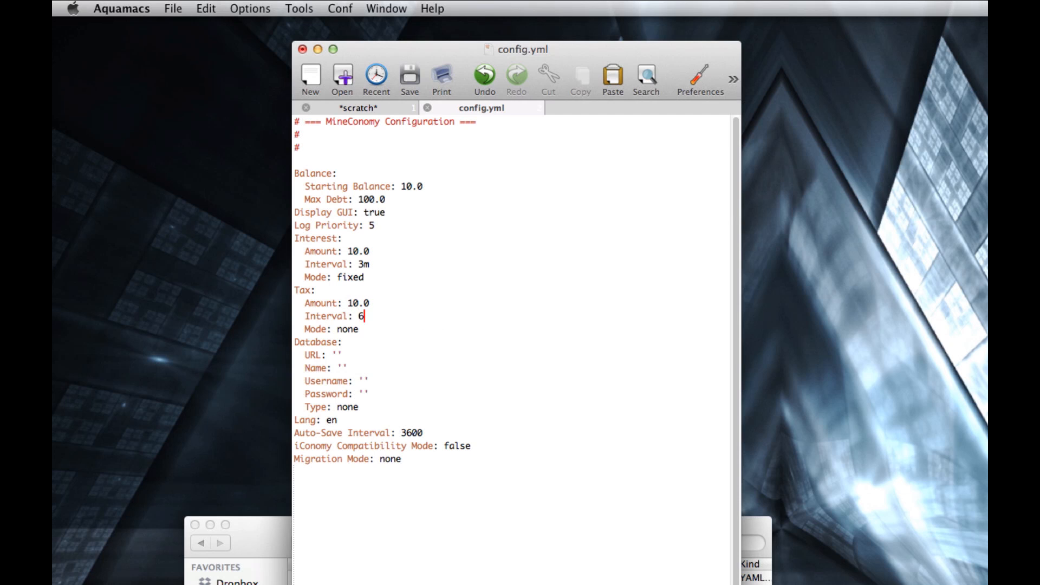
- Change the Mode under Tax to percent
double_click(347, 330)
type("percent")
- Examine the Database and Lang settings, switching briefly to the MineConomy folder in Finder and back to Aquamacs
left_click(343, 355)
left_click(348, 421)
key("Left")
key("Left")
key("super+Tab")
key("Right")
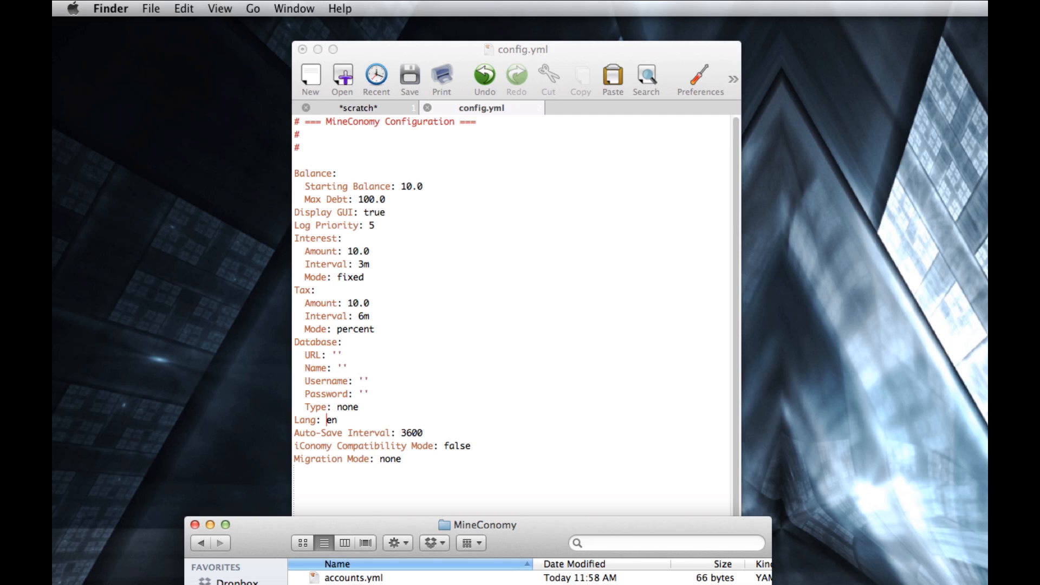
key("super+Tab")
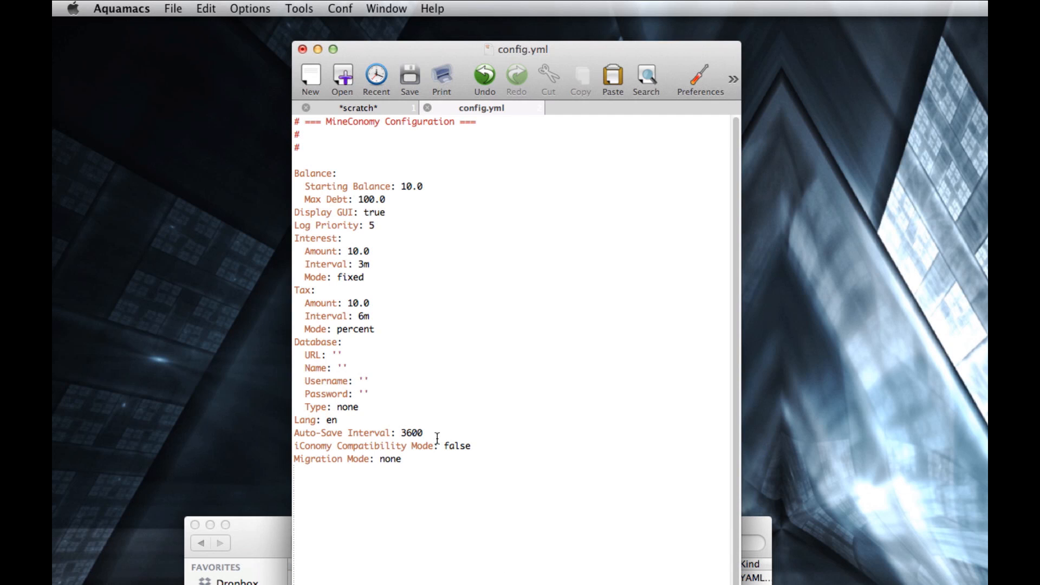
- Set the Auto-Save Interval to 3600s, save config.yml, and return to the MineConomy folder
left_click(409, 433)
key("Right")
key("Right")
key("Right")
key("Left")
key("Left")
key("Left")
key("Left")
key("Right")
key("Right")
key("Right")
key("Right")
type("s")
key("BackSpace")
type("s")
key("super+s")
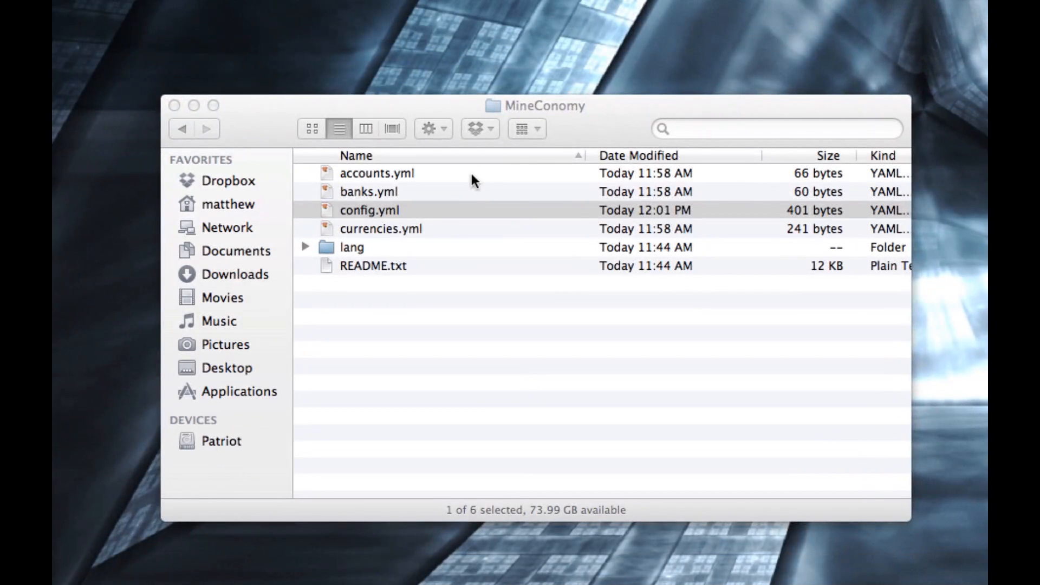
left_click(391, 294)
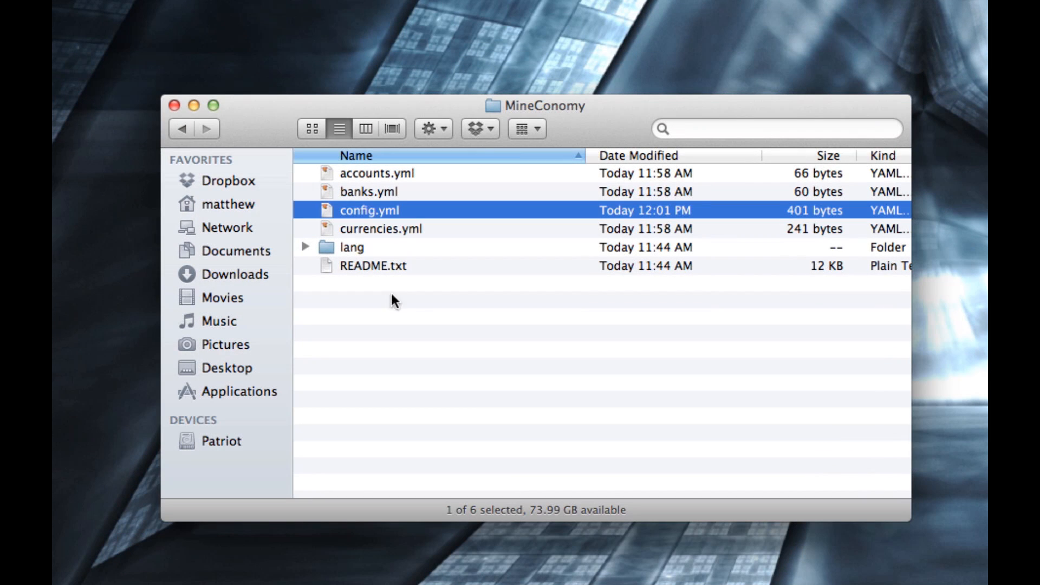
- Go back to the Tutorial Server folder and launch the server with LaunchServer.command
left_click(184, 135)
left_click(184, 134)
left_click(444, 271)
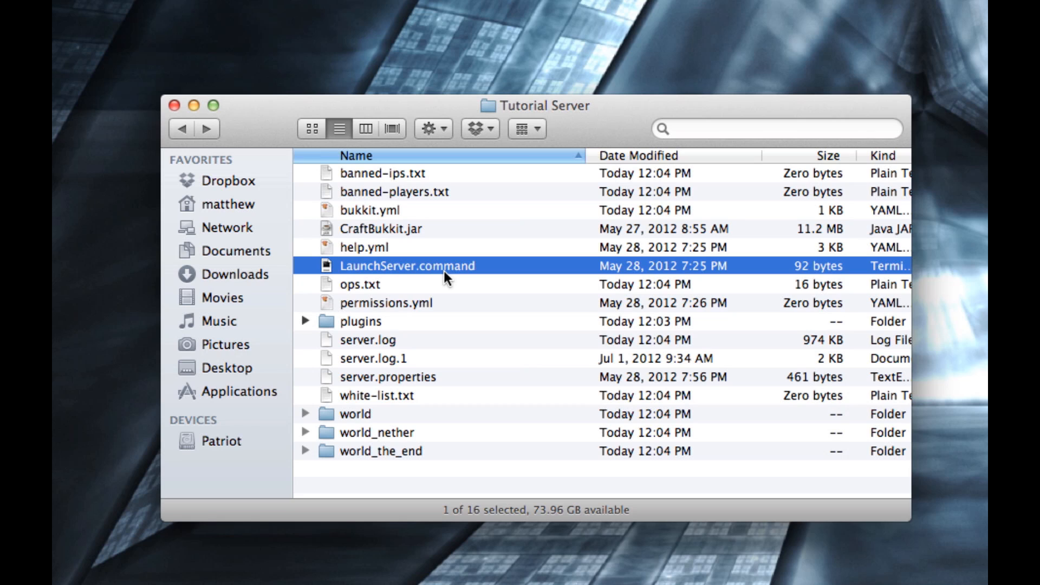
double_click(427, 266)
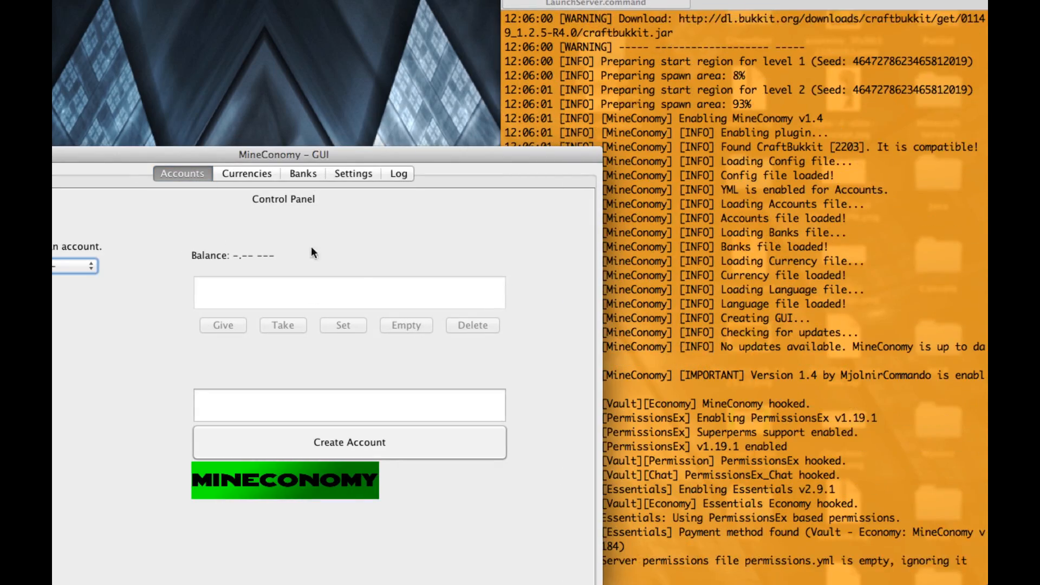
- Return to the server console and stop the server with the stop command
left_click(632, 105)
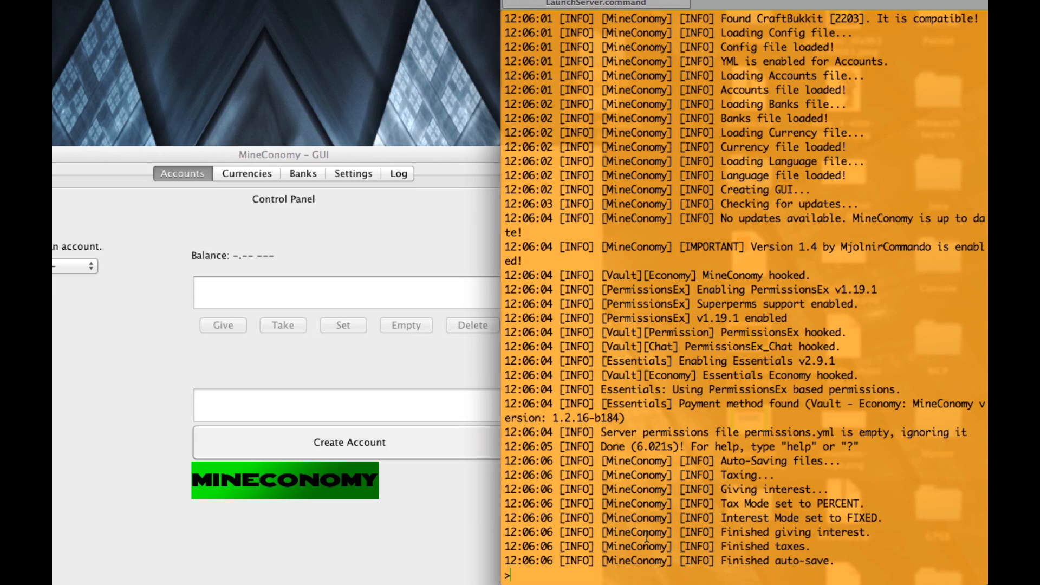
type("stop")
key("Return")
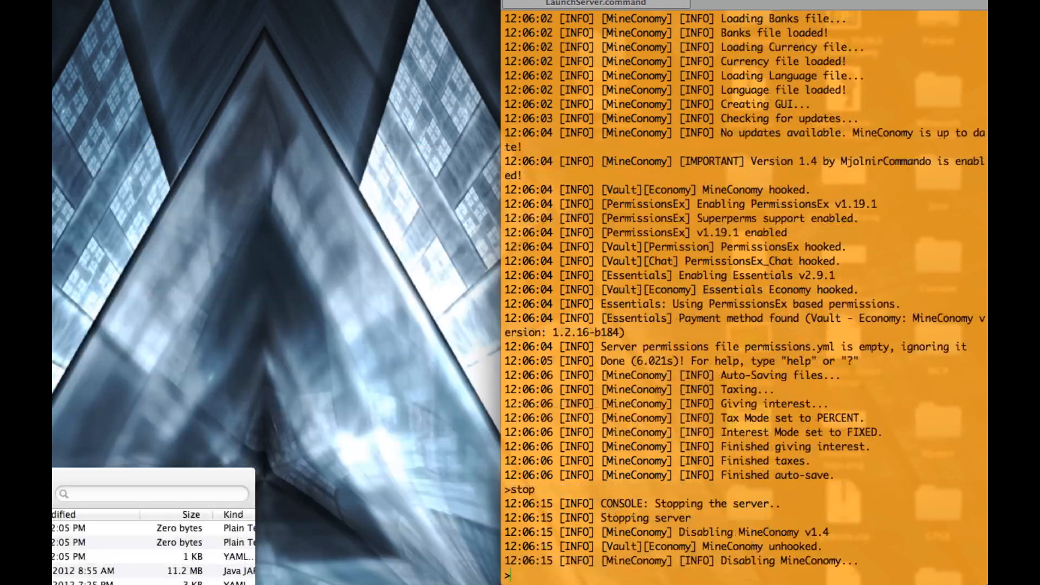